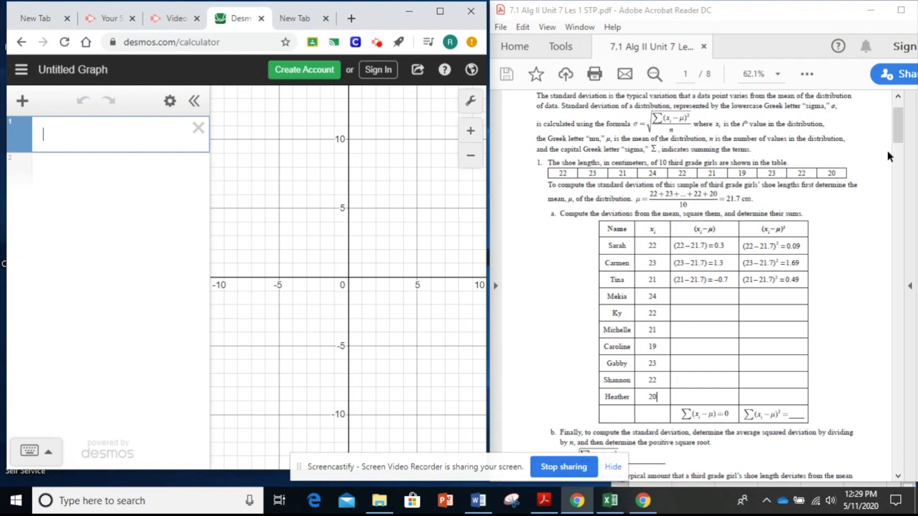
# Enter the ten shoe lengths from the worksheet as the list [22,23,21,24,22,21,19,23,22,20] in the first expression.
pyautogui.moveTo(898, 140); pyautogui.dragTo(899, 111)
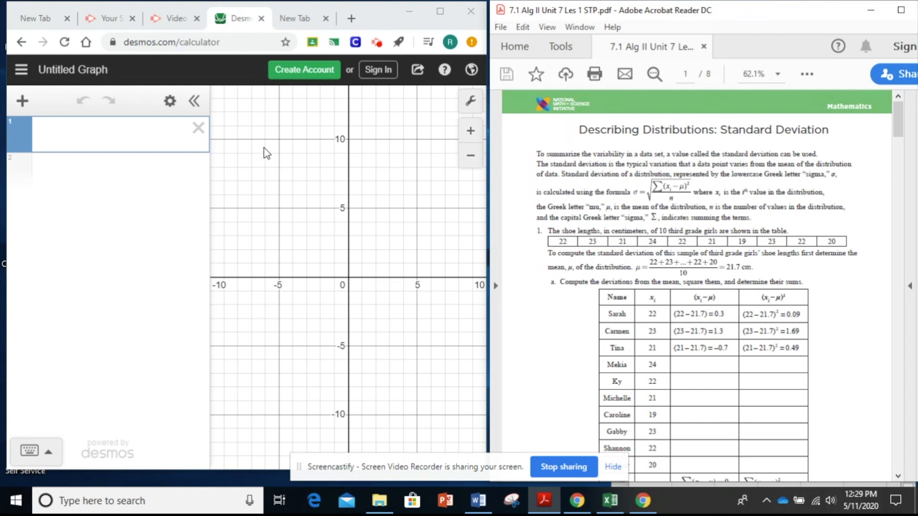
pyautogui.click(94, 133)
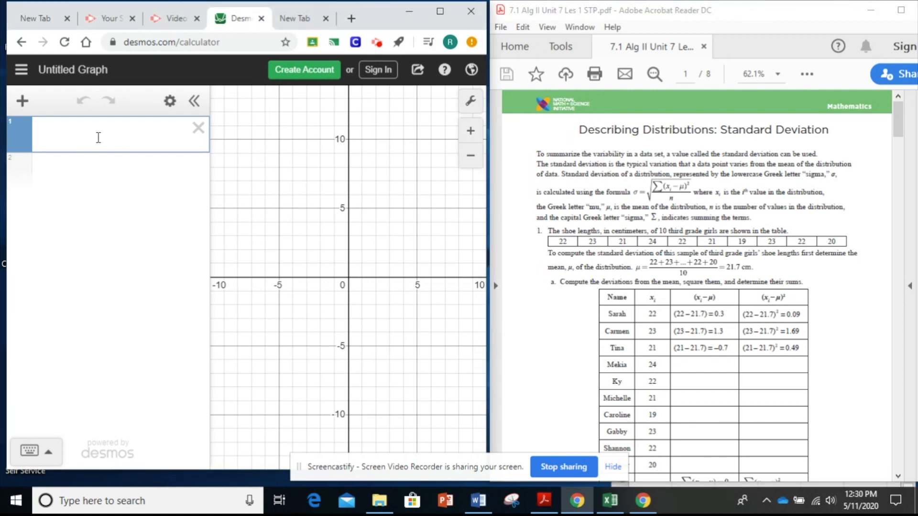
pyautogui.write('[')
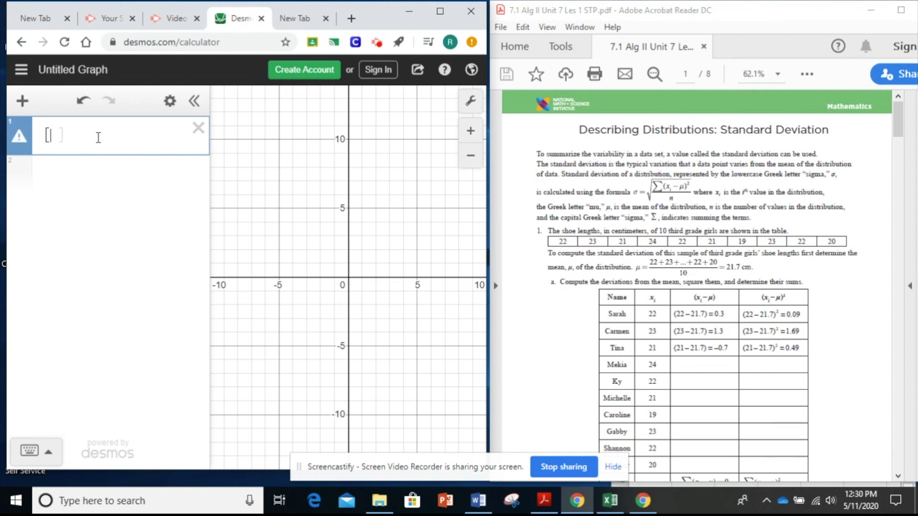
pyautogui.write('22,23')
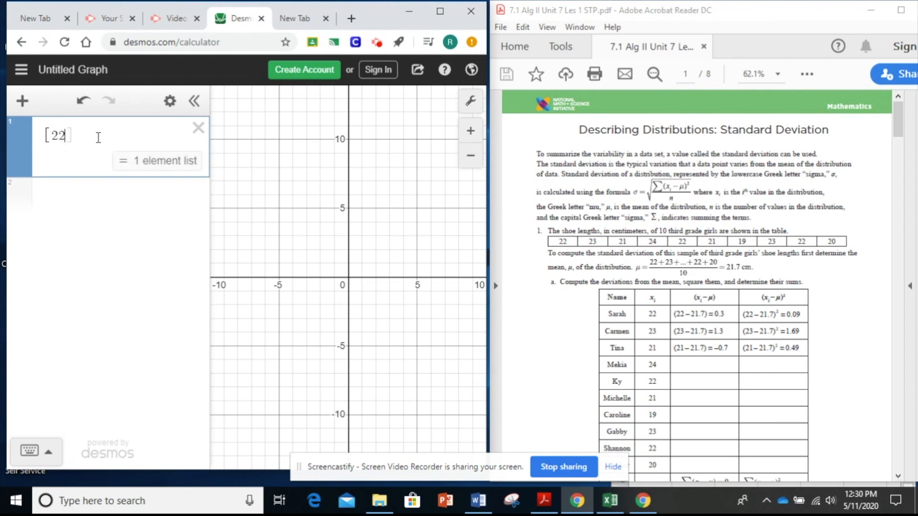
pyautogui.write(',21,24,22,21,1')
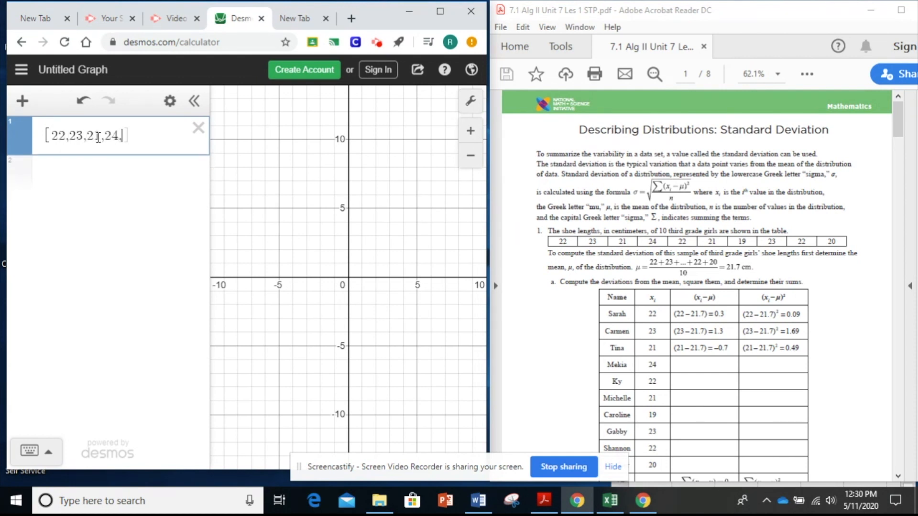
pyautogui.write('9,23,22,20')
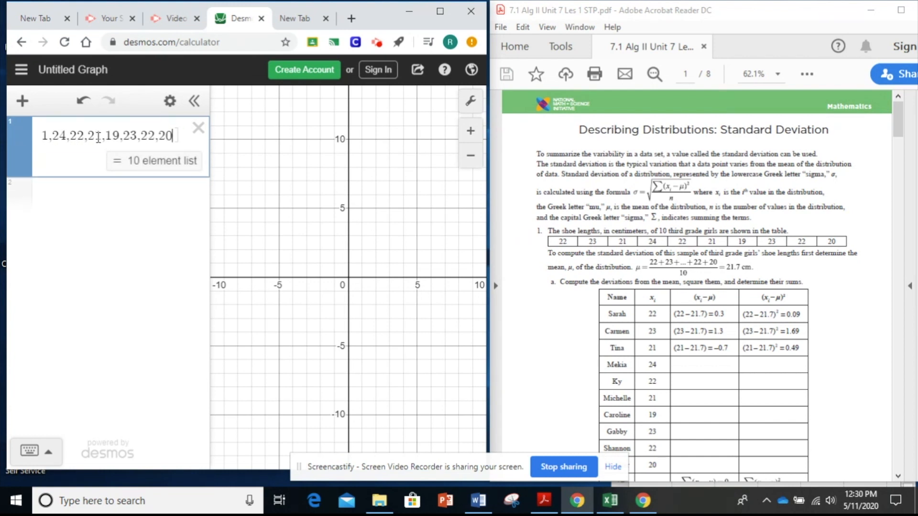
pyautogui.press('Right')
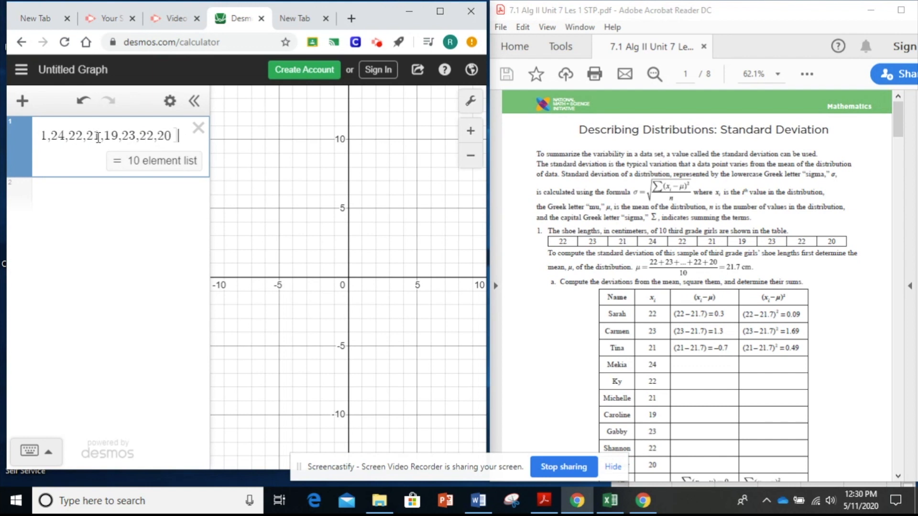
pyautogui.click(63, 195)
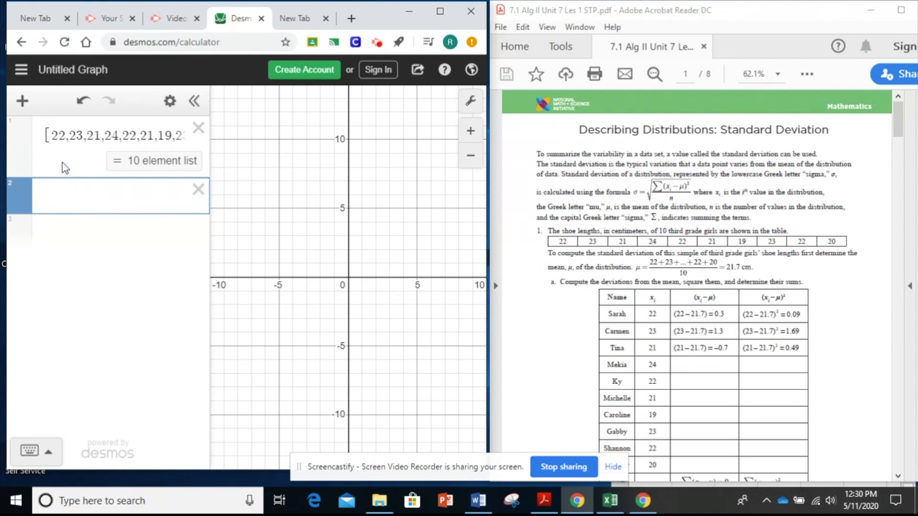
# Assign the list of shoe lengths to the variable a.
pyautogui.click(46, 135)
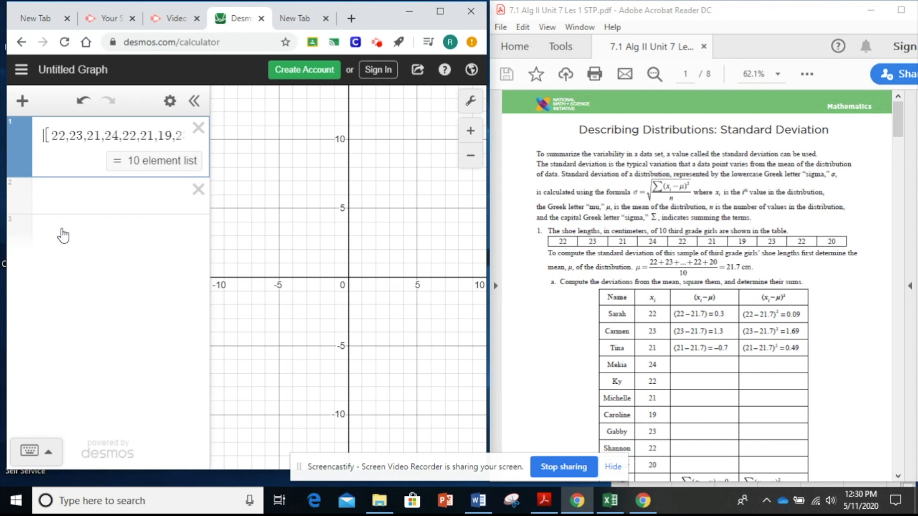
pyautogui.write('d')
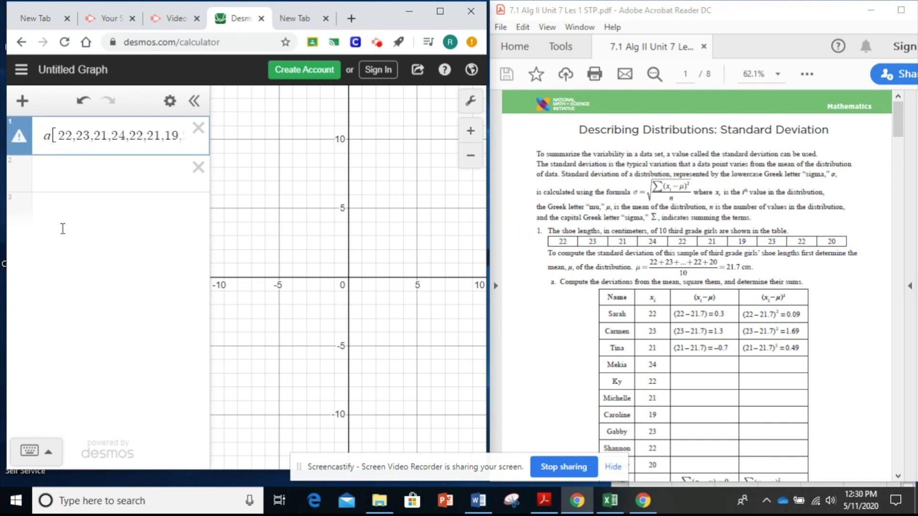
pyautogui.write('=')
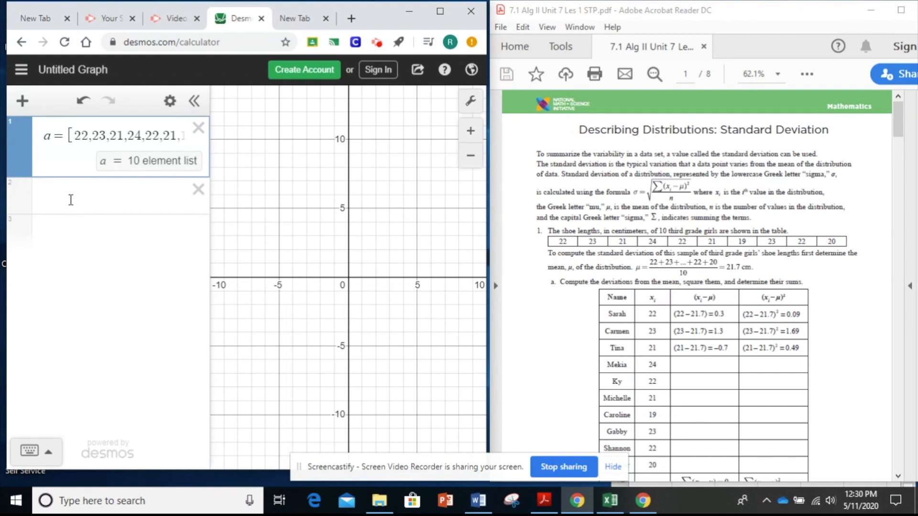
# Copy the ten values in A1:A10 of the Excel workbook Book1 and paste them as a list into the second Desmos expression.
pyautogui.click(71, 199)
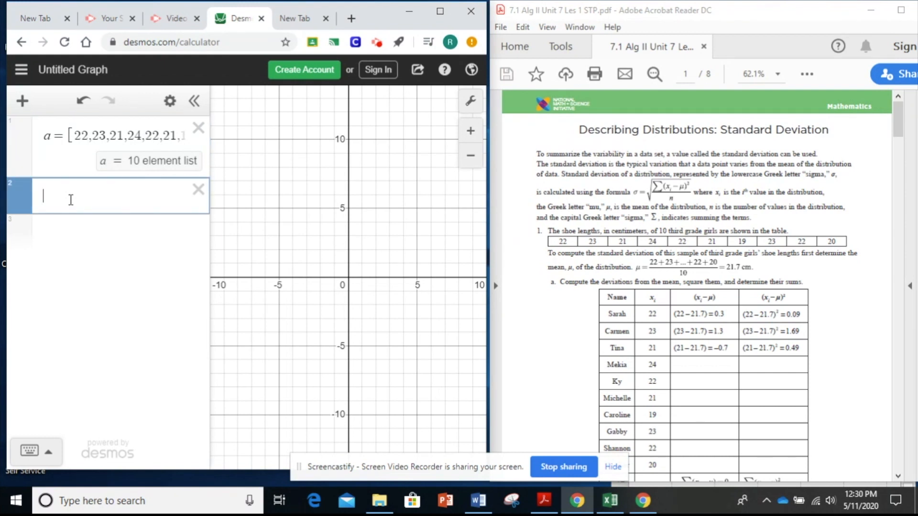
pyautogui.moveTo(610, 505)
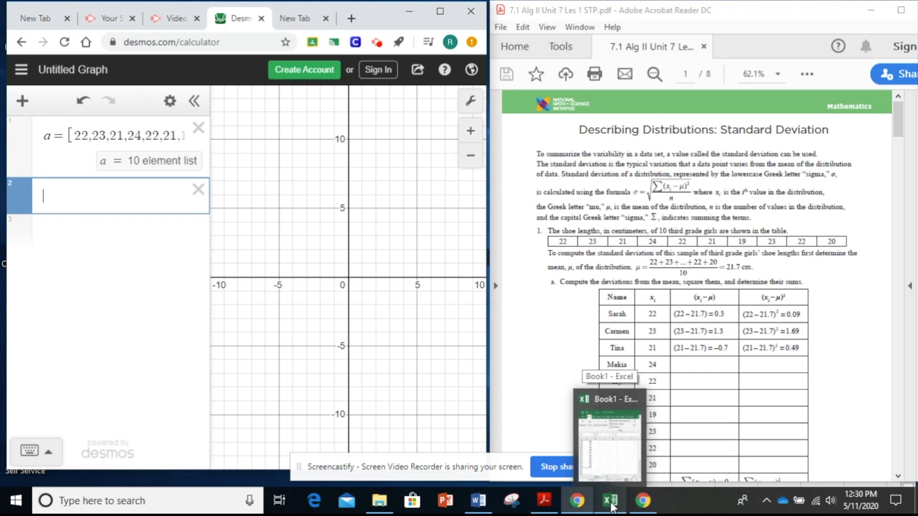
pyautogui.click(610, 505)
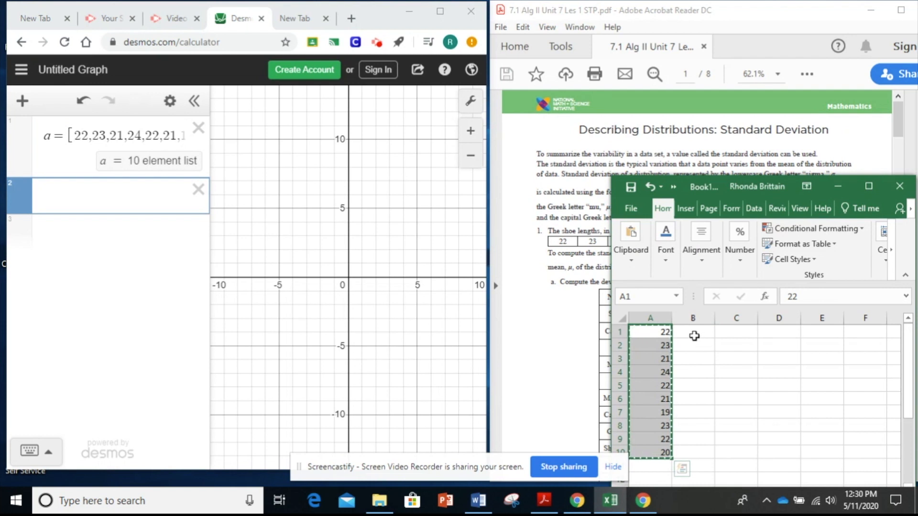
pyautogui.click(700, 333)
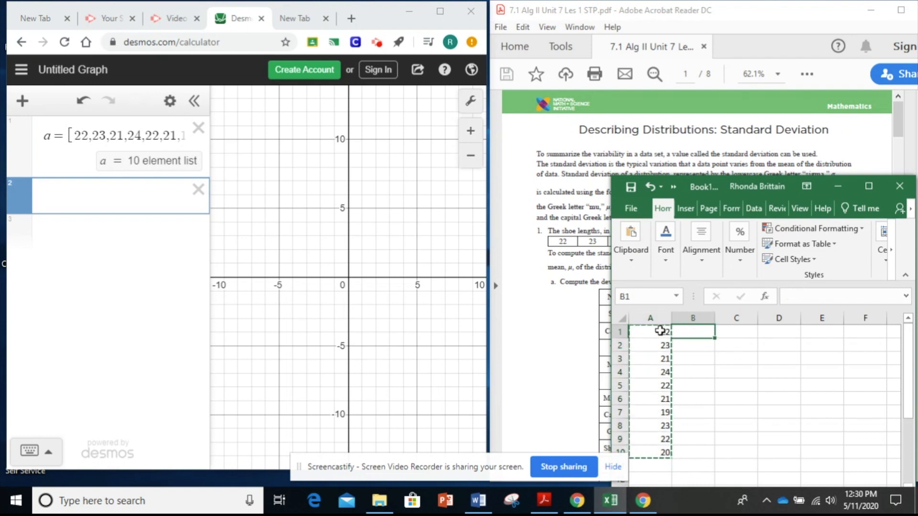
pyautogui.moveTo(652, 332); pyautogui.dragTo(654, 447)
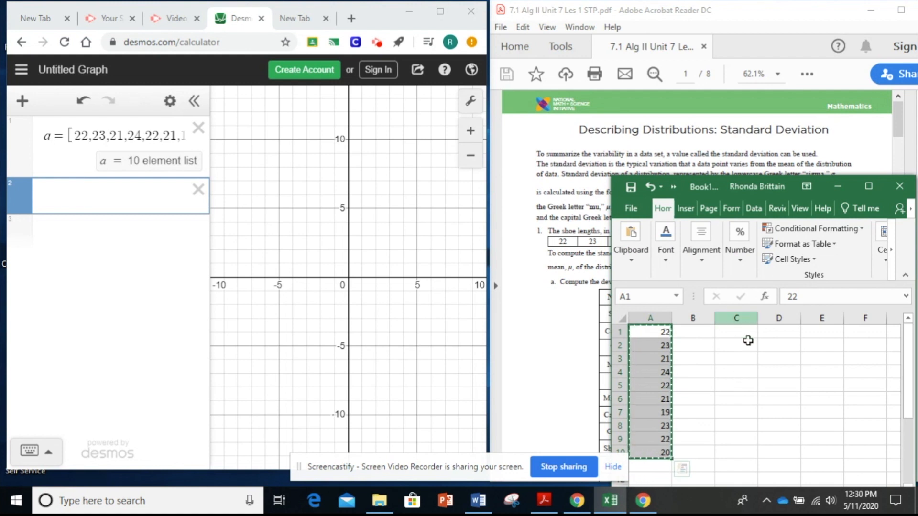
pyautogui.click(93, 196)
pyautogui.write('[22,23,21,24,22,21,19,23,22,20]')
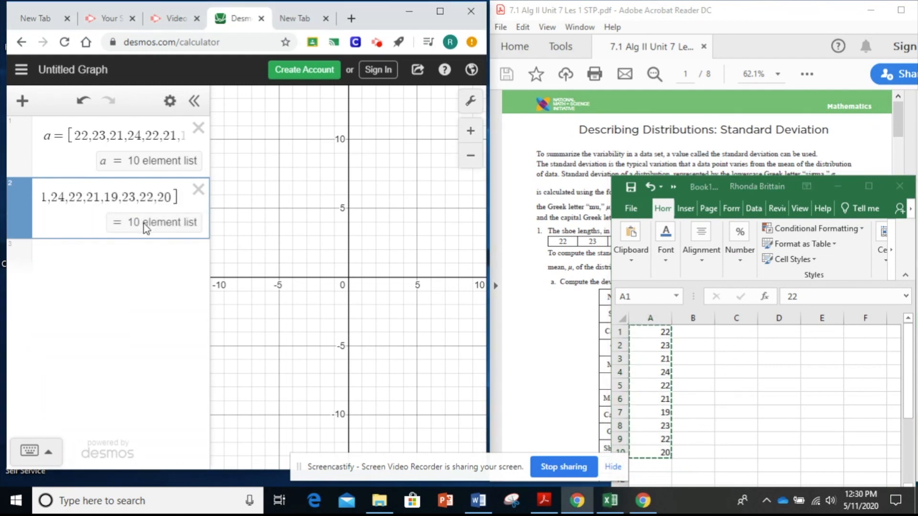
# Assign the pasted list to the variable b, and minimise the Excel workbook.
pyautogui.press('Left')
pyautogui.press('Left')
pyautogui.press('Left')
pyautogui.press('Left')
pyautogui.press('Left')
pyautogui.press('Left')
pyautogui.press('Left')
pyautogui.press('Left')
pyautogui.press('Left')
pyautogui.press('Left')
pyautogui.press('Left')
pyautogui.press('Left')
pyautogui.press('Left')
pyautogui.press('Left')
pyautogui.press('Left')
pyautogui.press('Left')
pyautogui.press('Left')
pyautogui.press('Left')
pyautogui.press('Left')
pyautogui.press('Left')
pyautogui.write('b=')
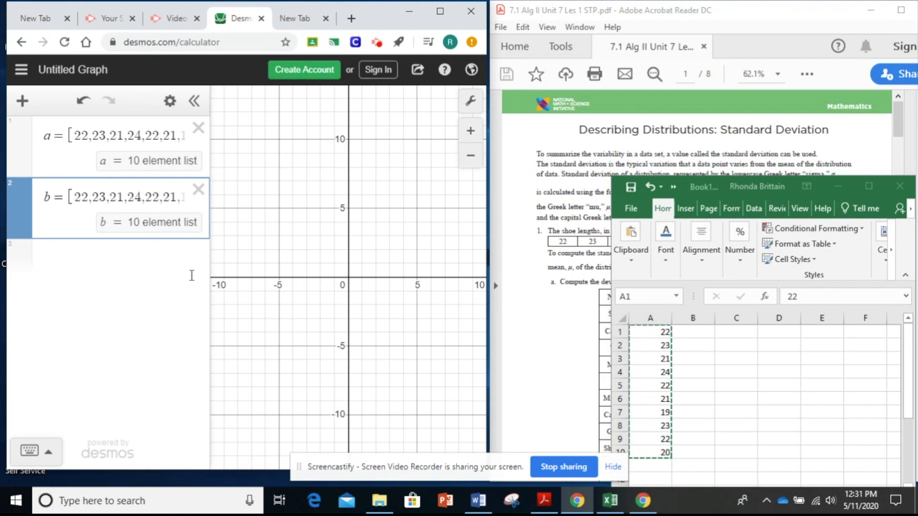
pyautogui.click(842, 188)
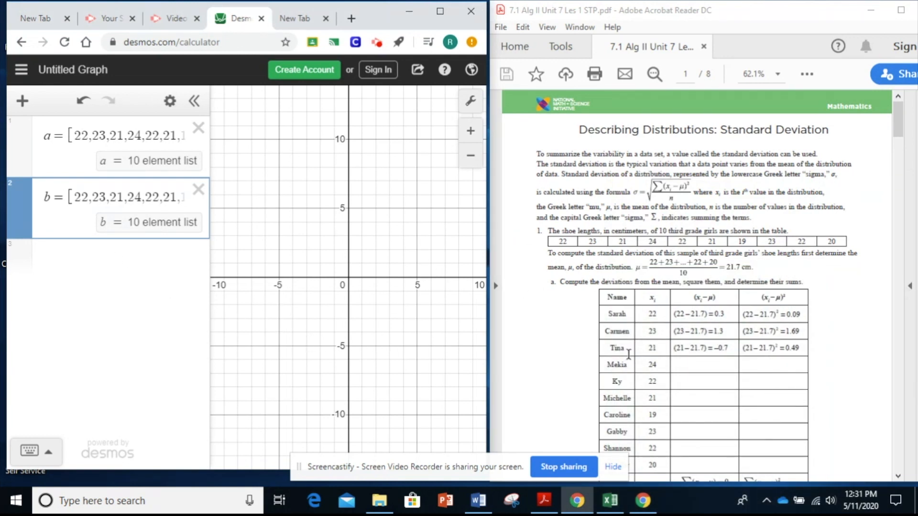
# Show the on-screen math keypad and display its statistics functions.
pyautogui.moveTo(893, 116); pyautogui.dragTo(894, 123)
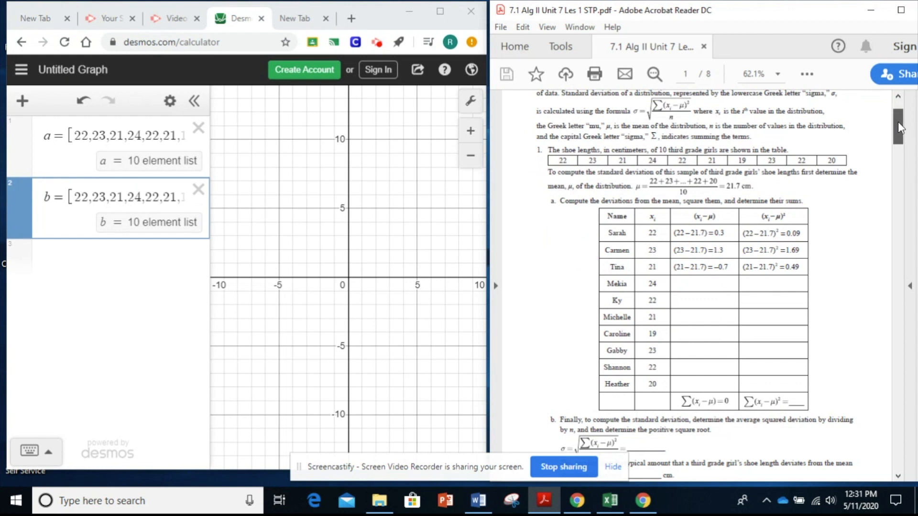
pyautogui.scroll(-5, 533, 217)
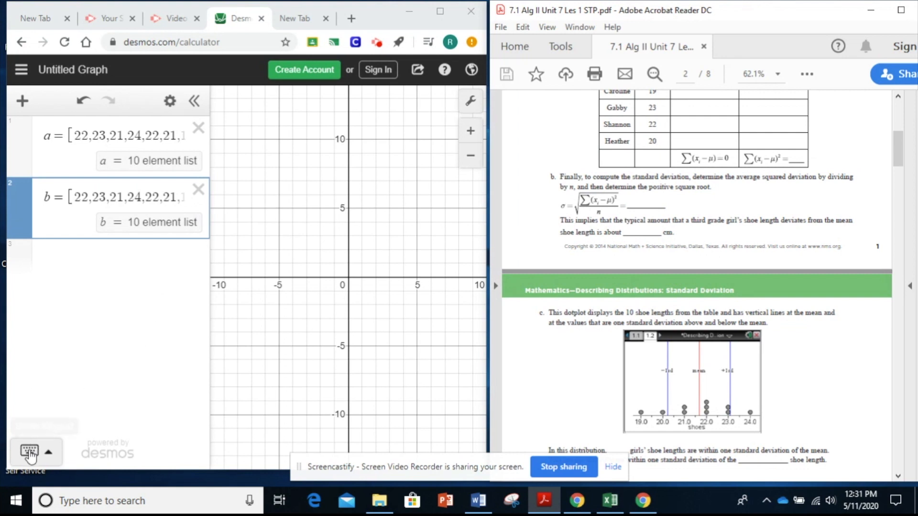
pyautogui.click(48, 452)
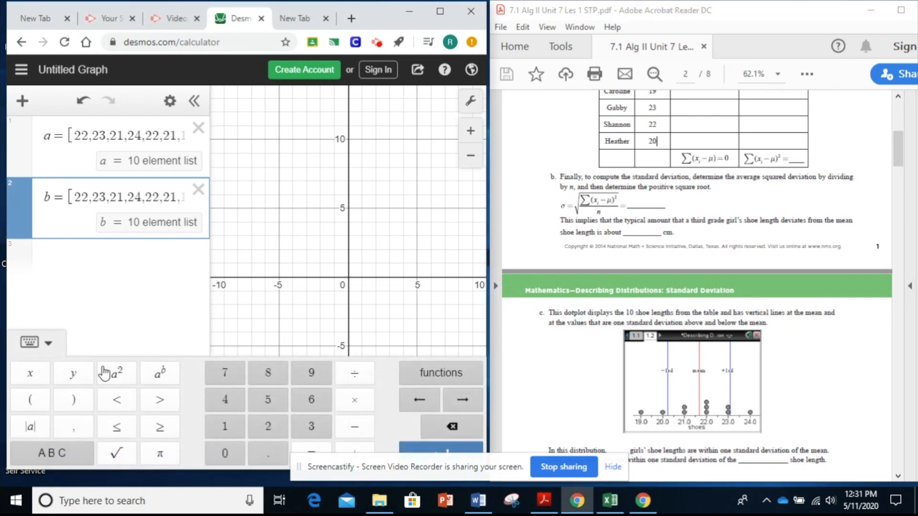
pyautogui.click(452, 377)
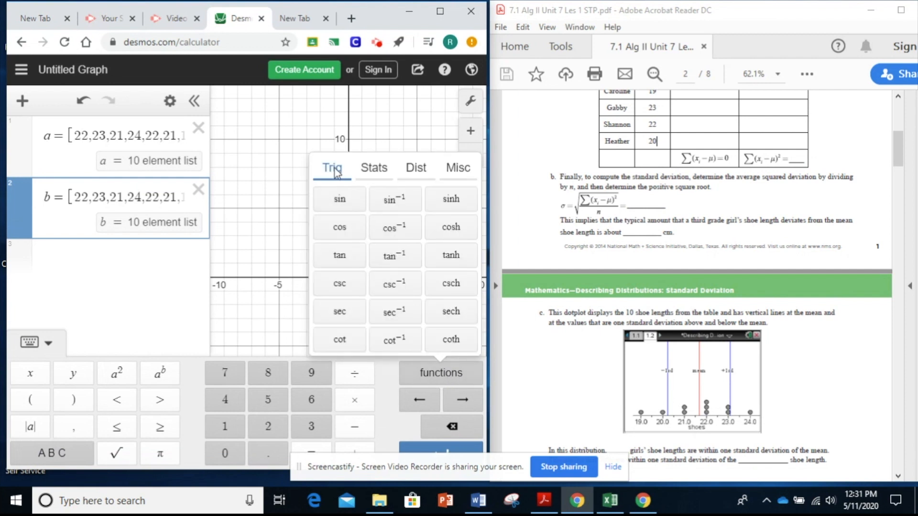
pyautogui.click(374, 171)
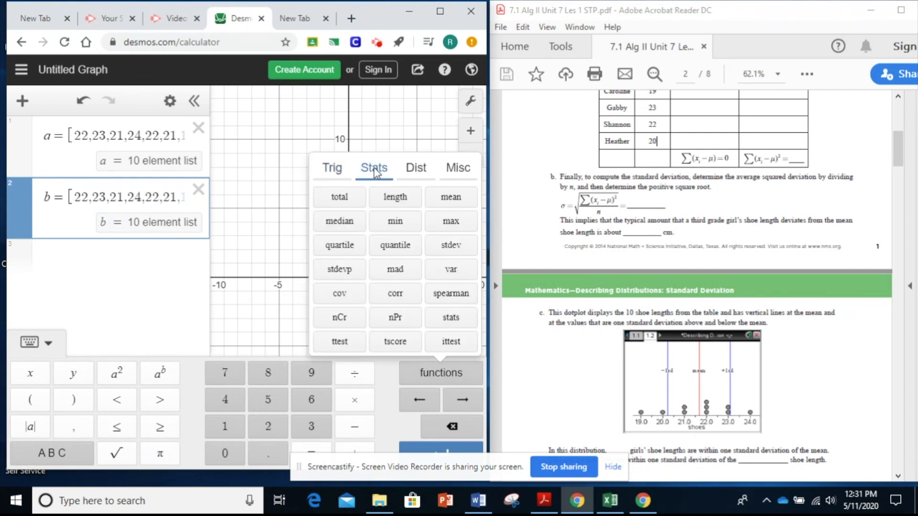
pyautogui.click(421, 174)
pyautogui.click(462, 172)
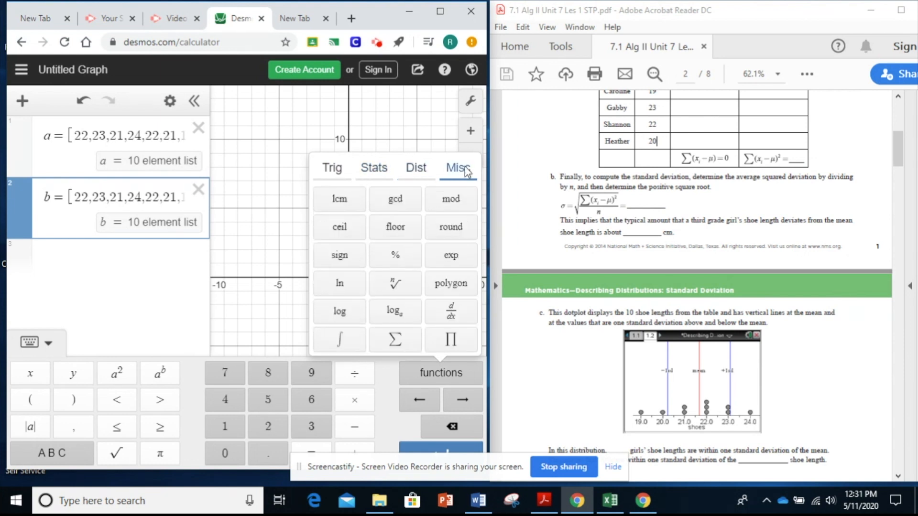
pyautogui.click(385, 172)
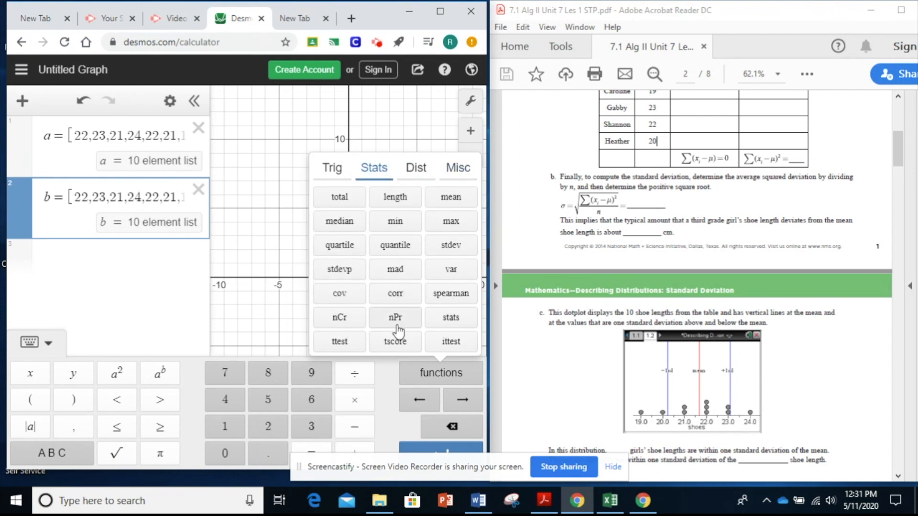
pyautogui.click(454, 196)
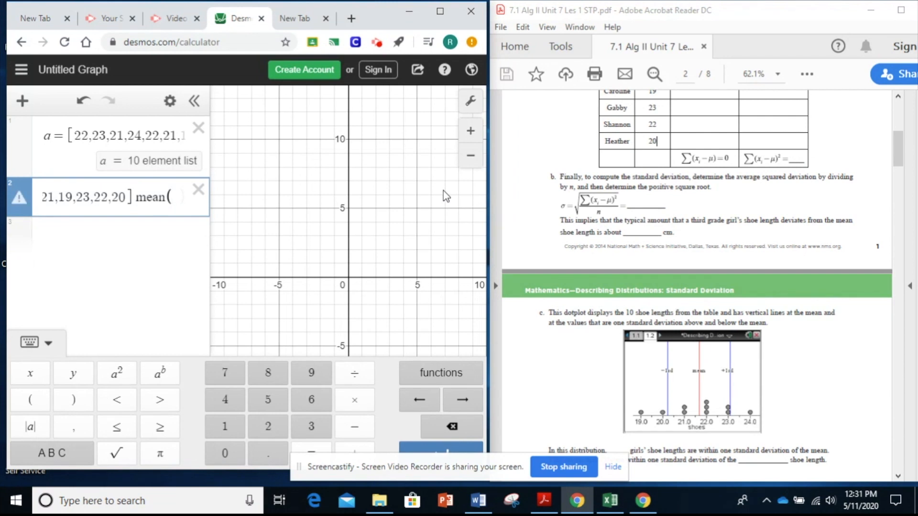
pyautogui.press('BackSpace')
pyautogui.press('BackSpace')
pyautogui.press('BackSpace')
pyautogui.press('BackSpace')
pyautogui.press('BackSpace')
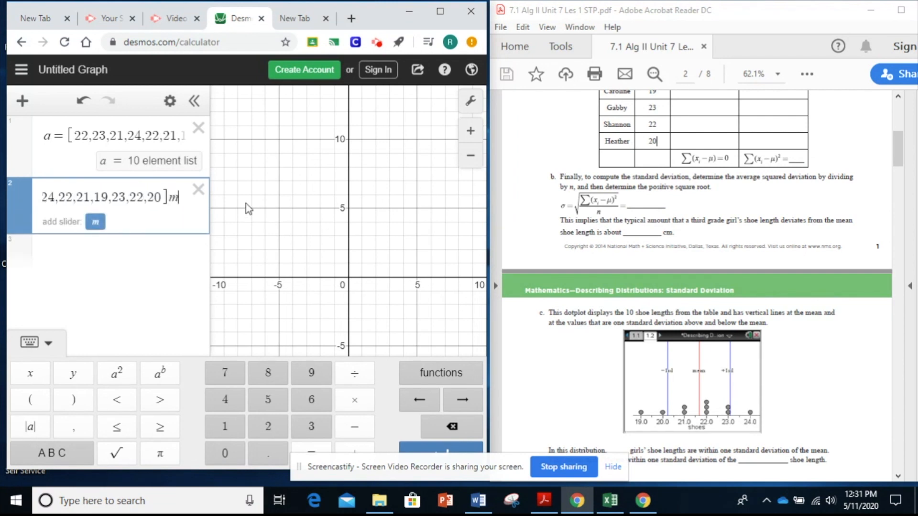
# Compute the mean of list a in the third expression with the mean function.
pyautogui.click(156, 253)
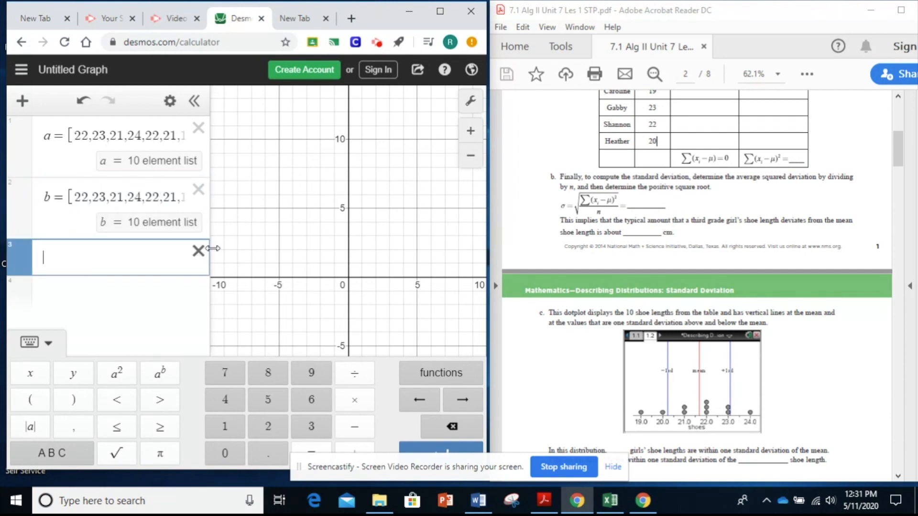
pyautogui.click(427, 385)
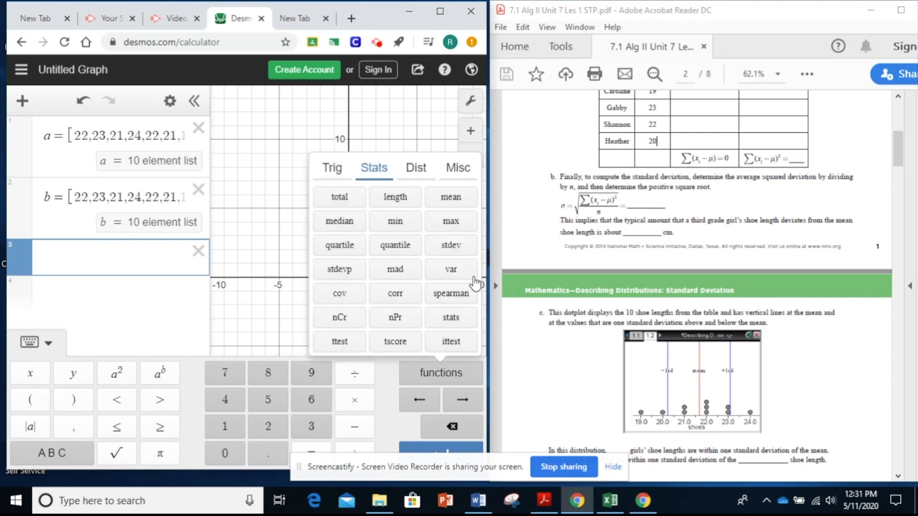
pyautogui.click(453, 197)
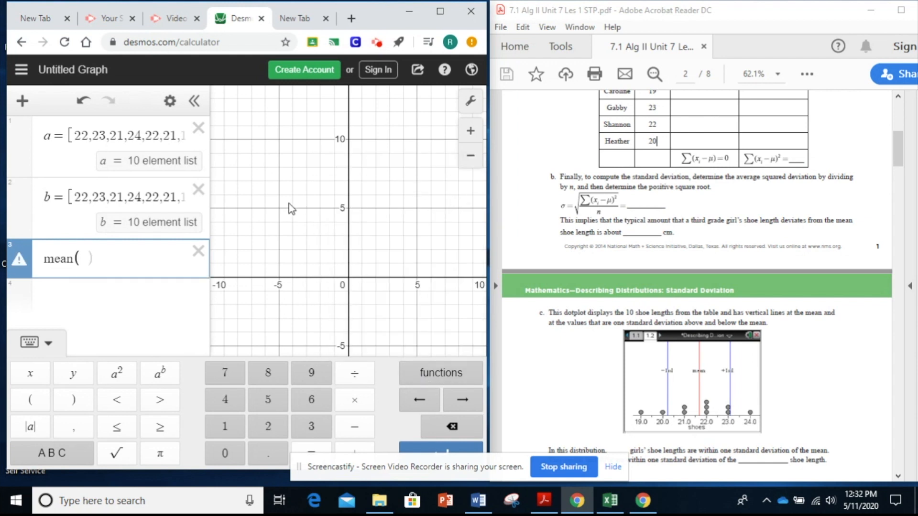
pyautogui.write('a')
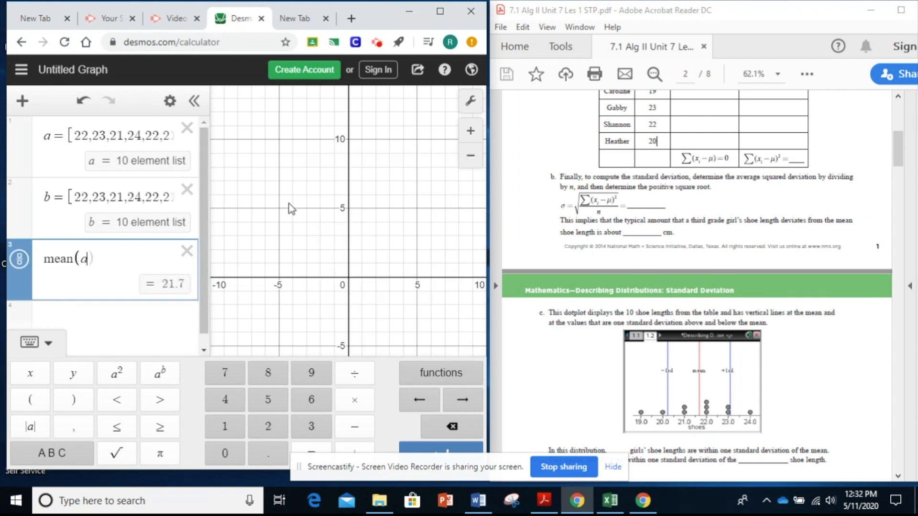
pyautogui.press('Right')
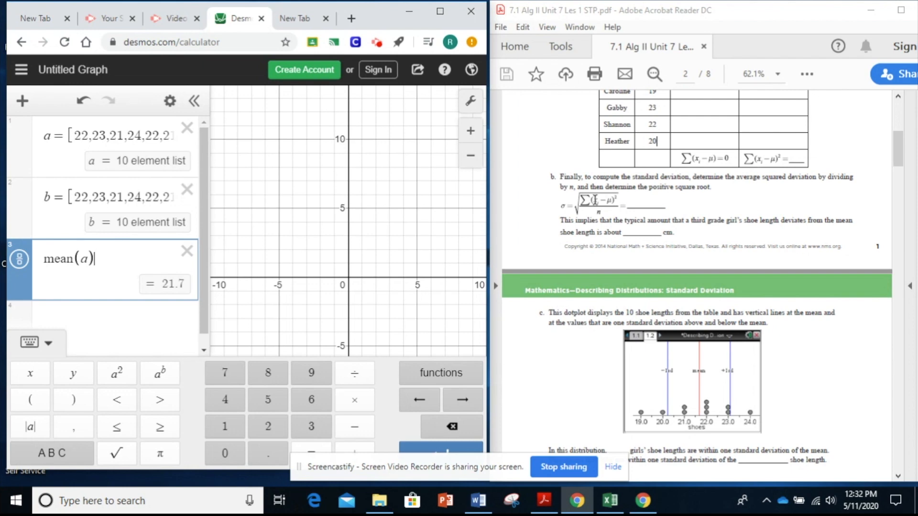
# Compute the population standard deviation of list a in the fourth expression with the stdevp function.
pyautogui.scroll(5, 904, 152)
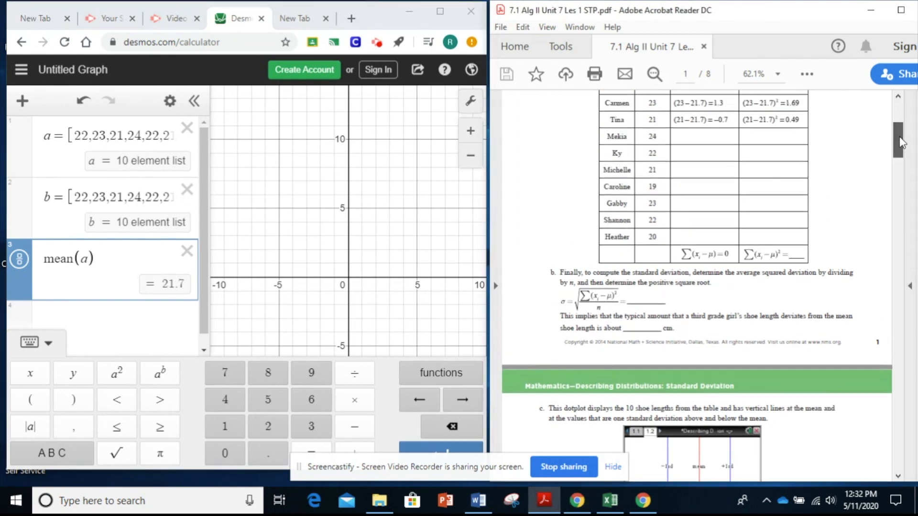
pyautogui.click(65, 317)
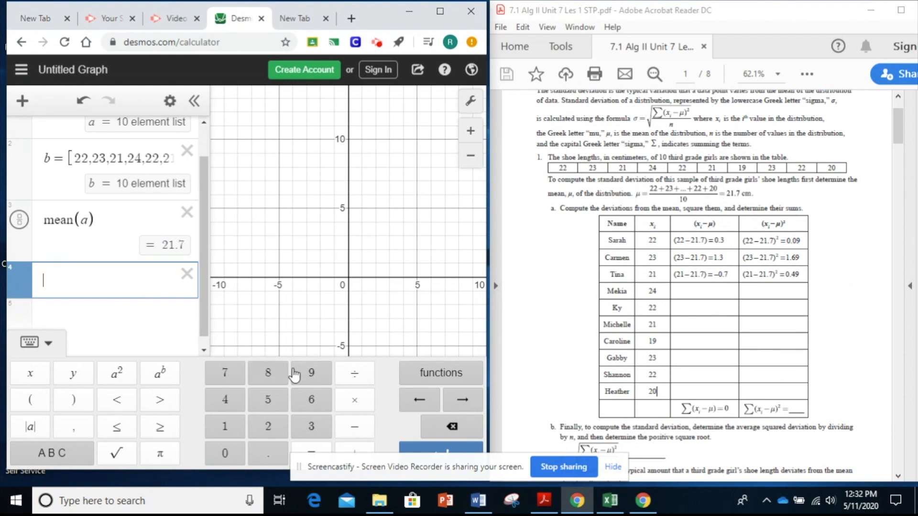
pyautogui.click(436, 372)
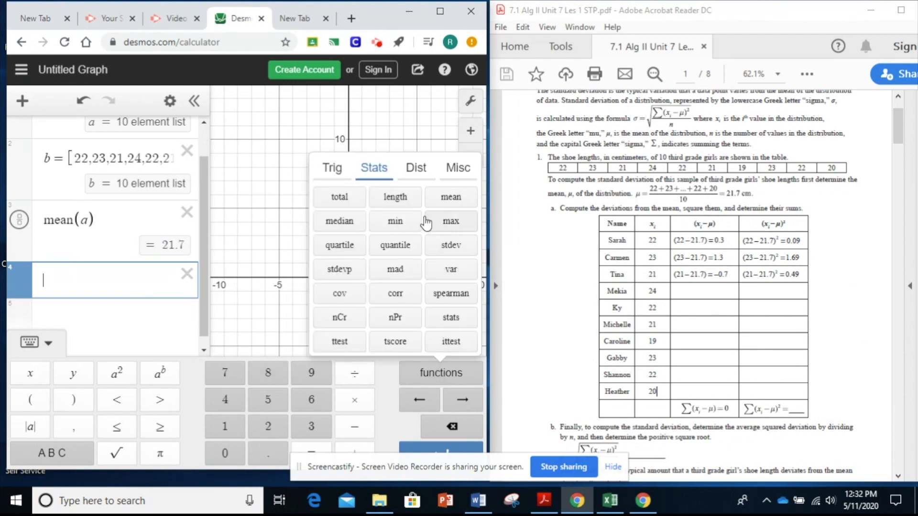
pyautogui.click(339, 270)
pyautogui.write('a')
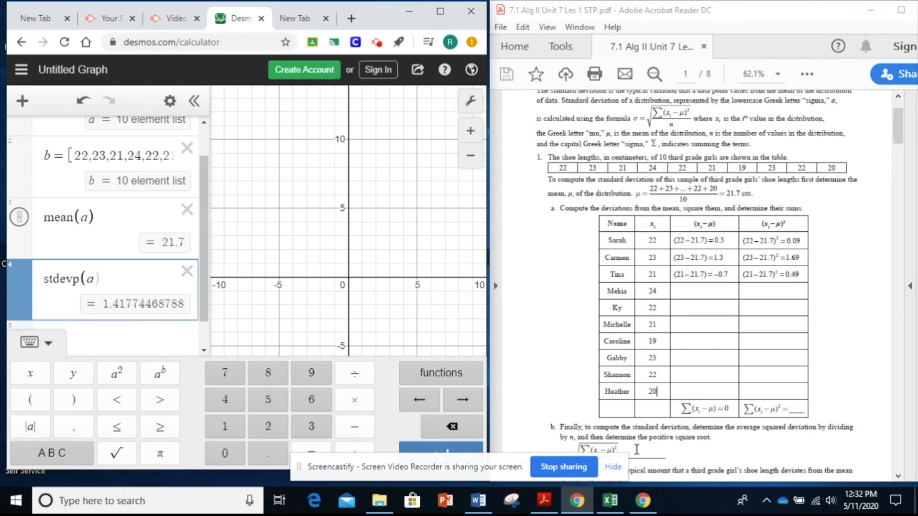
pyautogui.click(434, 380)
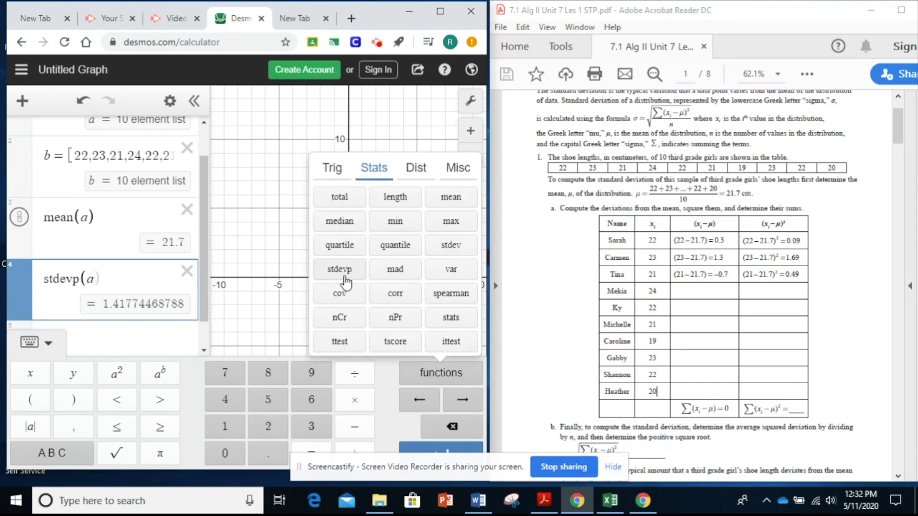
pyautogui.click(450, 257)
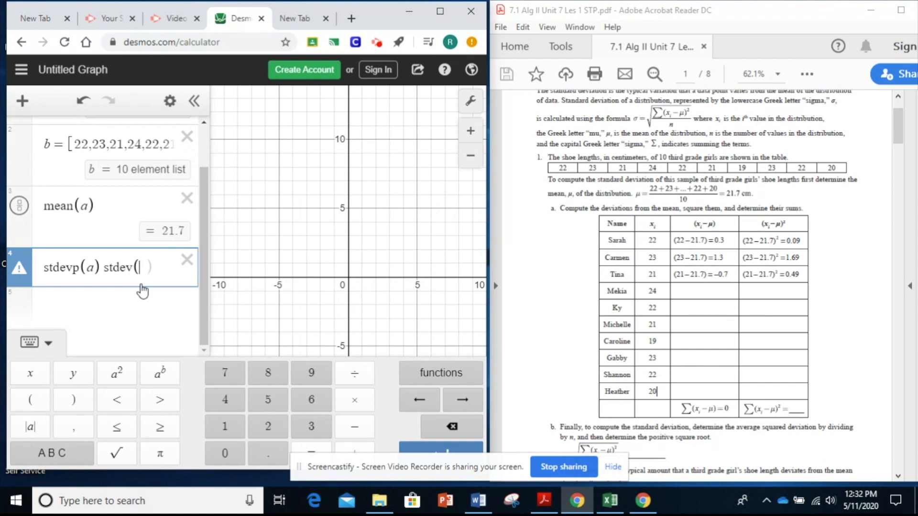
pyautogui.press('Left')
pyautogui.press('Left')
pyautogui.press('Right')
pyautogui.press('Right')
pyautogui.press('Right')
pyautogui.press('Right')
pyautogui.press('Right')
pyautogui.press('Right')
pyautogui.write('\\')
pyautogui.press('BackSpace')
pyautogui.press('BackSpace')
pyautogui.press('BackSpace')
pyautogui.press('BackSpace')
pyautogui.press('BackSpace')
pyautogui.press('BackSpace')
pyautogui.press('BackSpace')
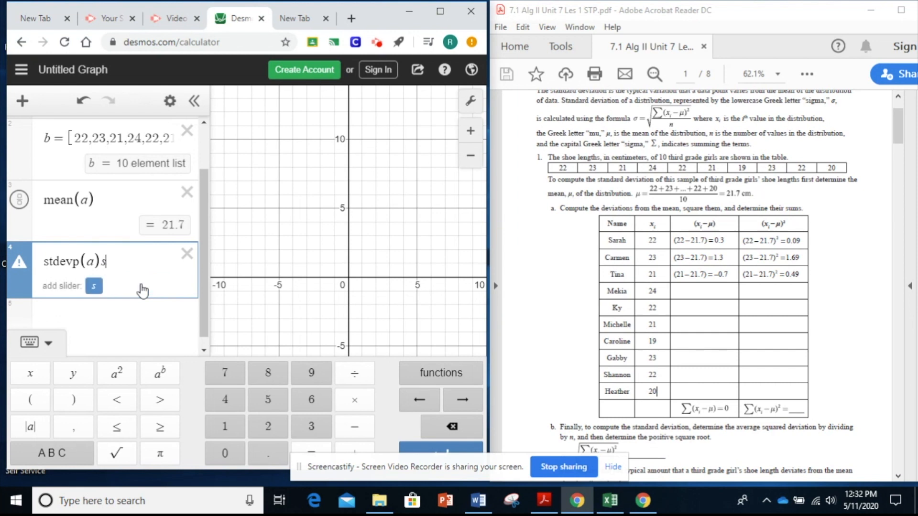
pyautogui.press('BackSpace')
# Compute the sample standard deviation of list a in the fifth expression with the stdev function.
pyautogui.click(129, 321)
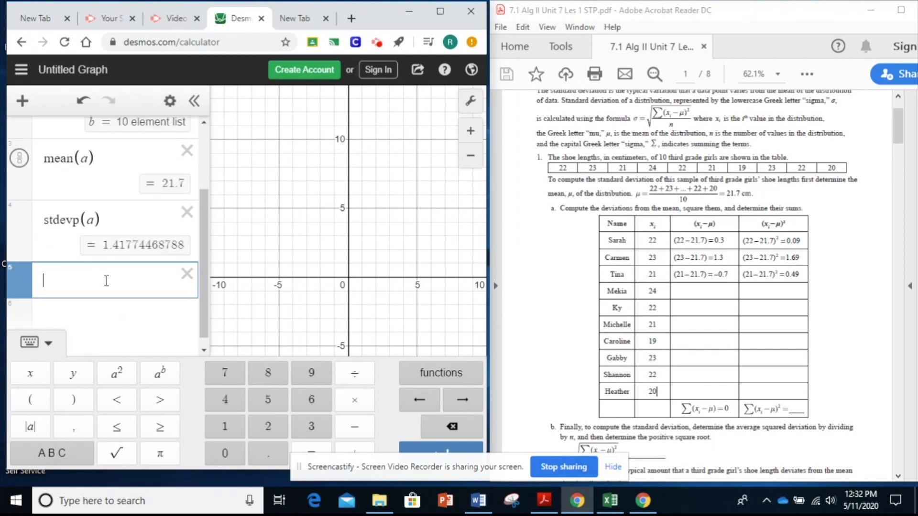
pyautogui.click(452, 378)
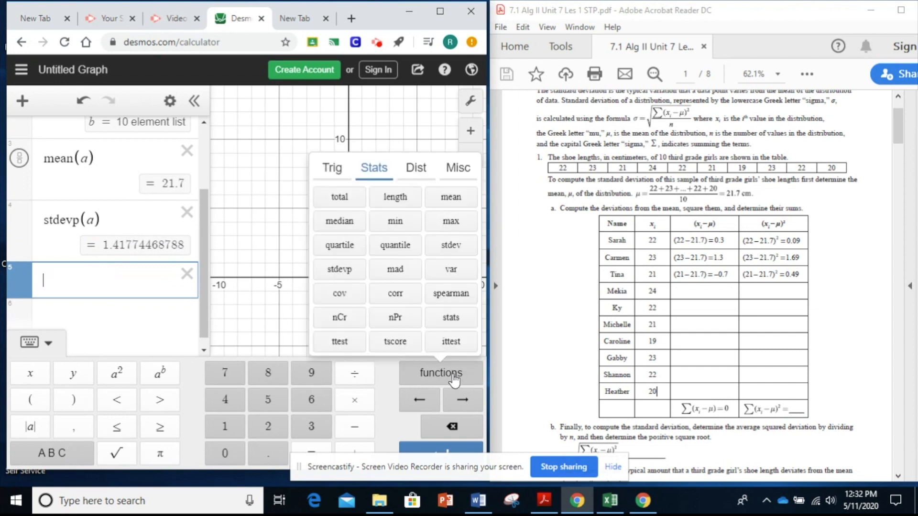
pyautogui.click(451, 245)
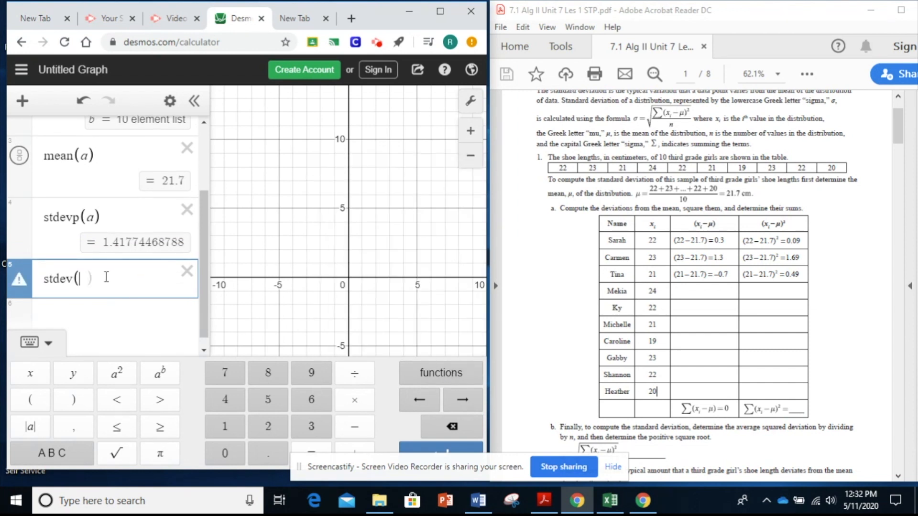
pyautogui.write('a')
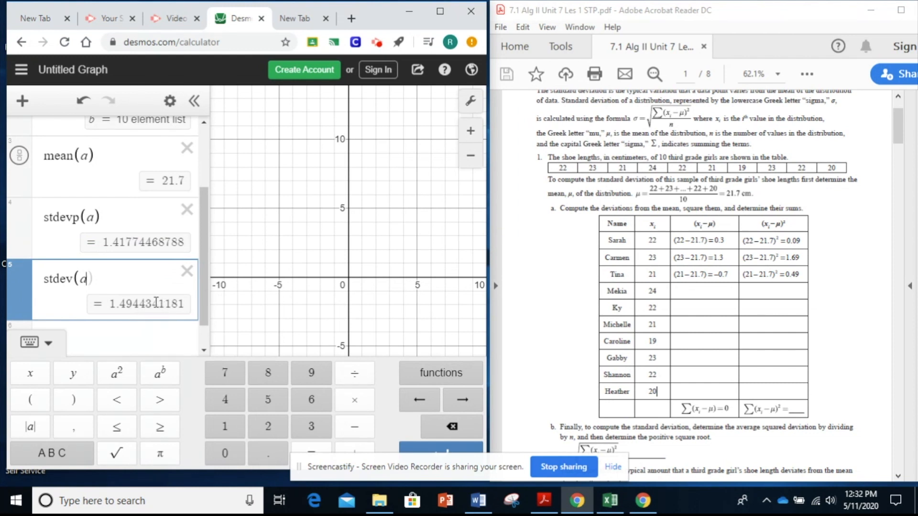
pyautogui.click(137, 278)
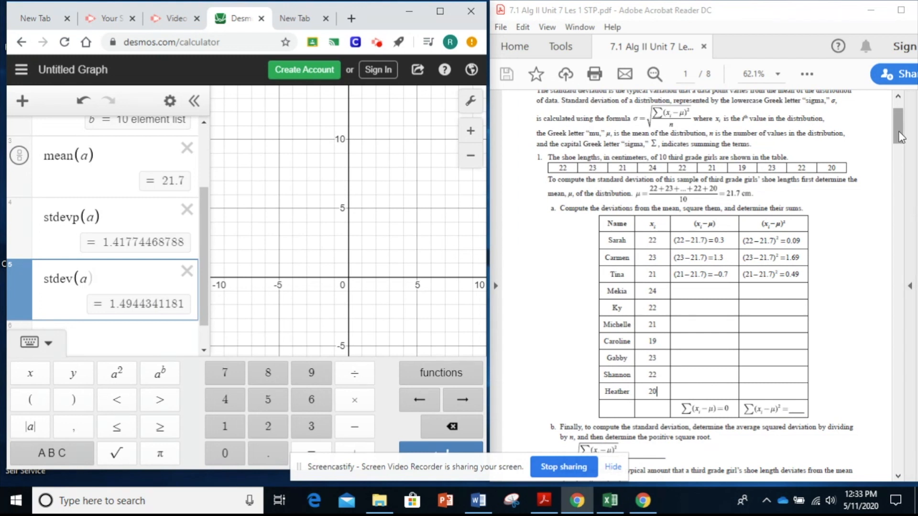
# Examine the standard deviation formula in part b of the worksheet alongside the computed expressions.
pyautogui.moveTo(900, 137); pyautogui.dragTo(899, 146)
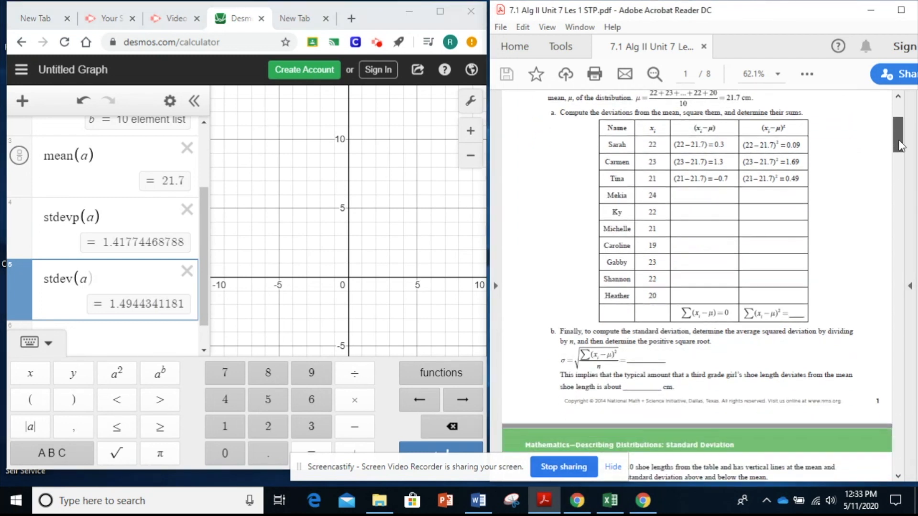
pyautogui.doubleClick(604, 375)
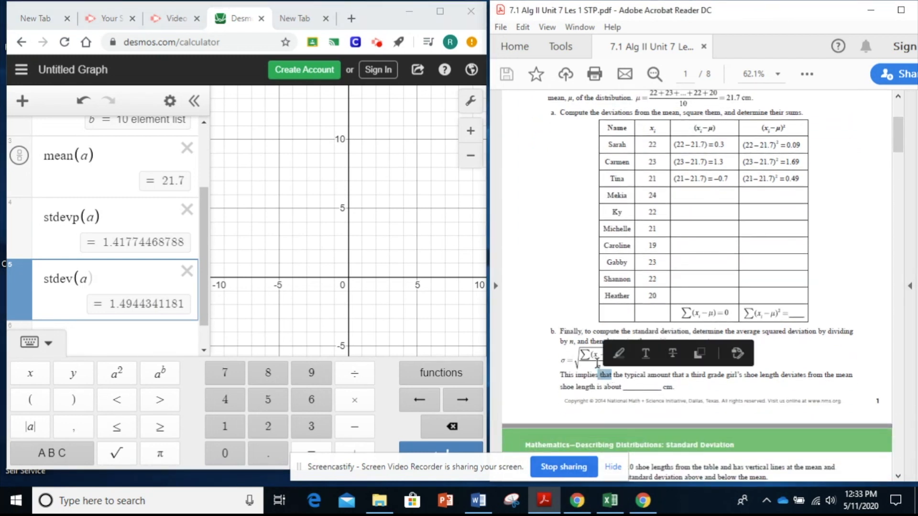
pyautogui.click(548, 376)
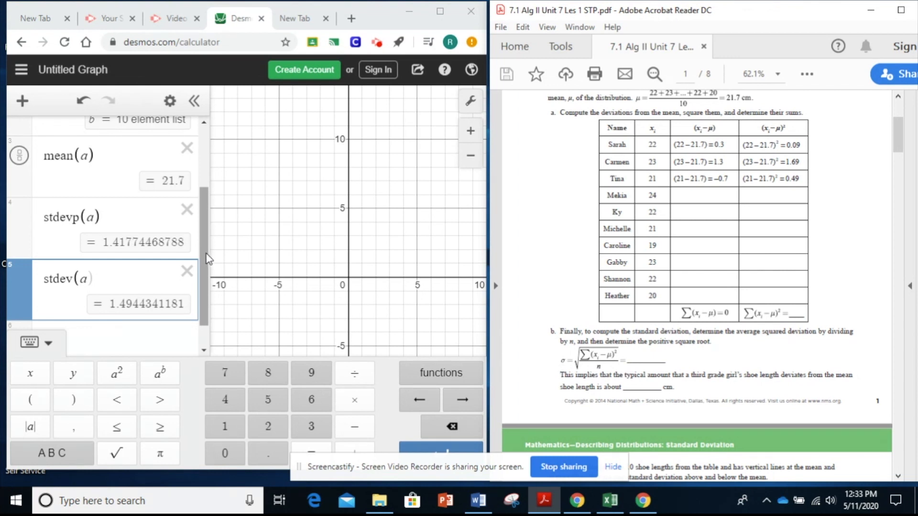
pyautogui.moveTo(207, 258); pyautogui.dragTo(208, 277)
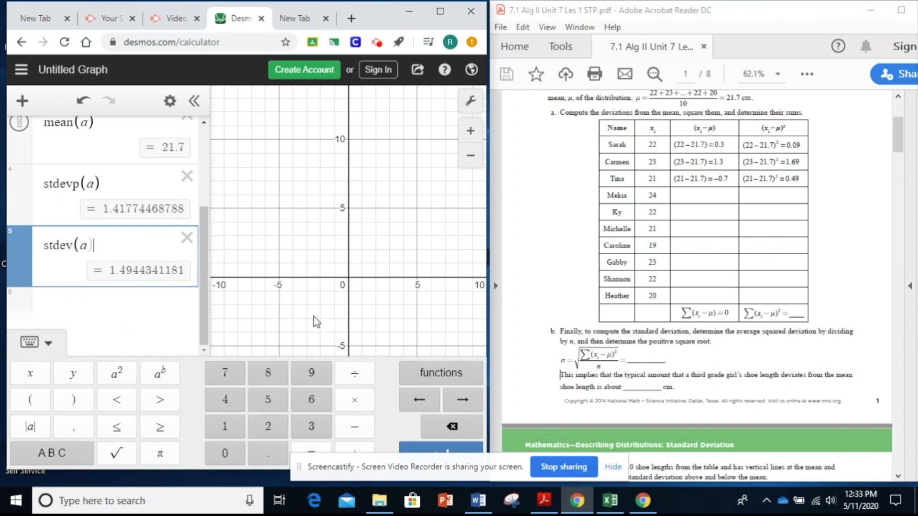
# Replace the fifth expression with quartile(a,1) to compute the first quartile of list a.
pyautogui.click(448, 381)
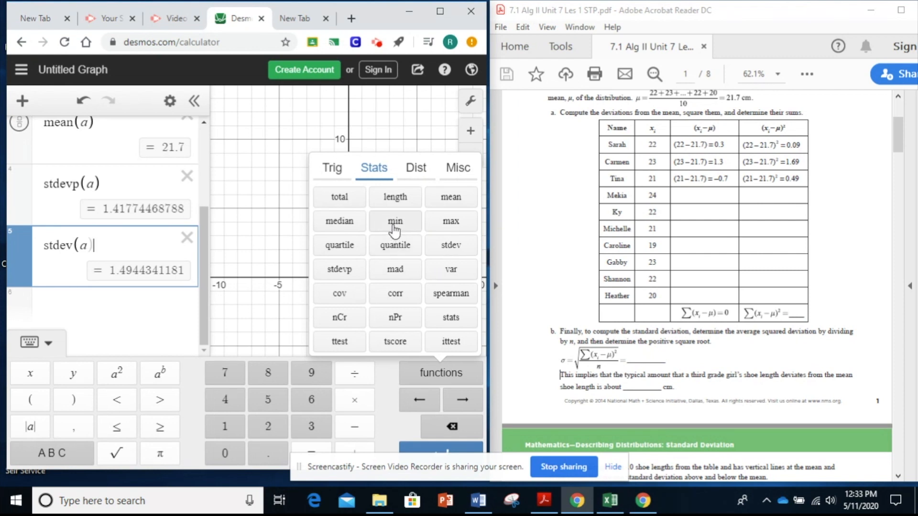
pyautogui.click(351, 249)
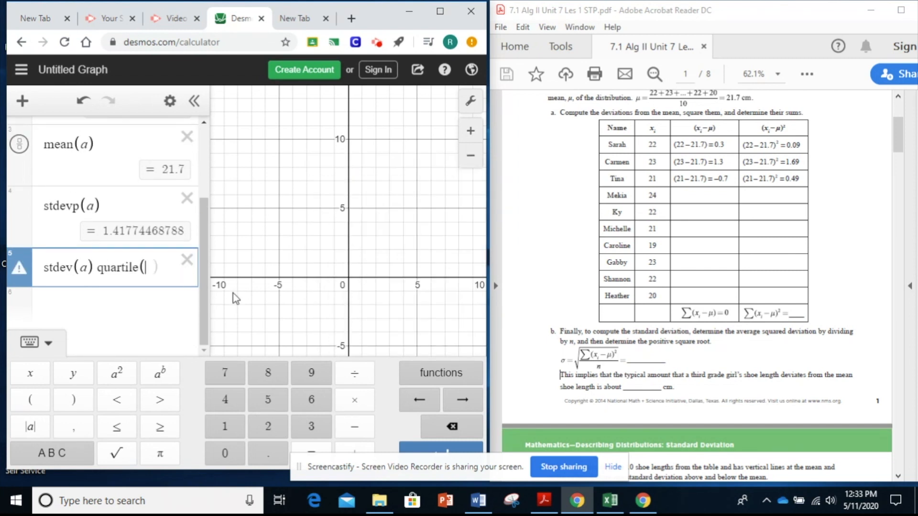
pyautogui.press('BackSpace')
pyautogui.press('BackSpace')
pyautogui.press('BackSpace')
pyautogui.press('BackSpace')
pyautogui.press('BackSpace')
pyautogui.press('BackSpace')
pyautogui.press('BackSpace')
pyautogui.press('BackSpace')
pyautogui.click(99, 267)
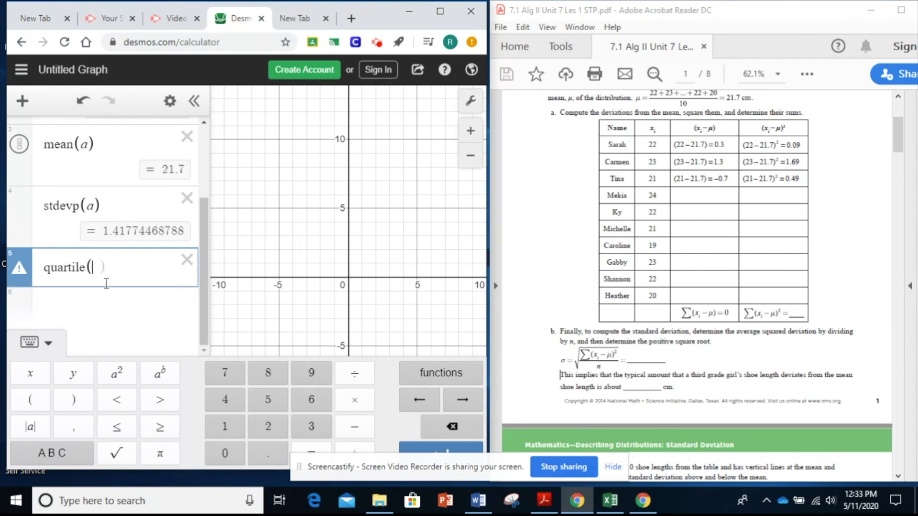
pyautogui.write('1')
pyautogui.write('a')
pyautogui.write(',')
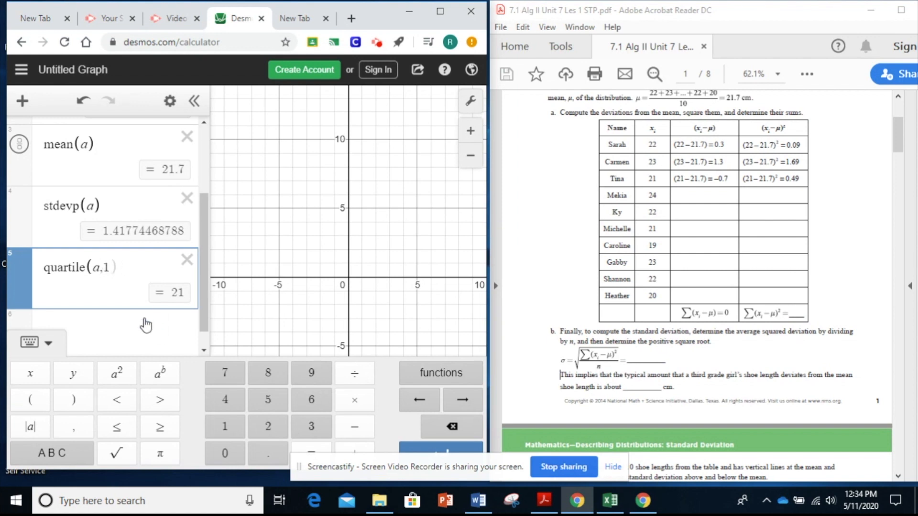
# Delete the quartile expression and create a histogram of list a with bin width 2 in a new fifth expression.
pyautogui.click(427, 382)
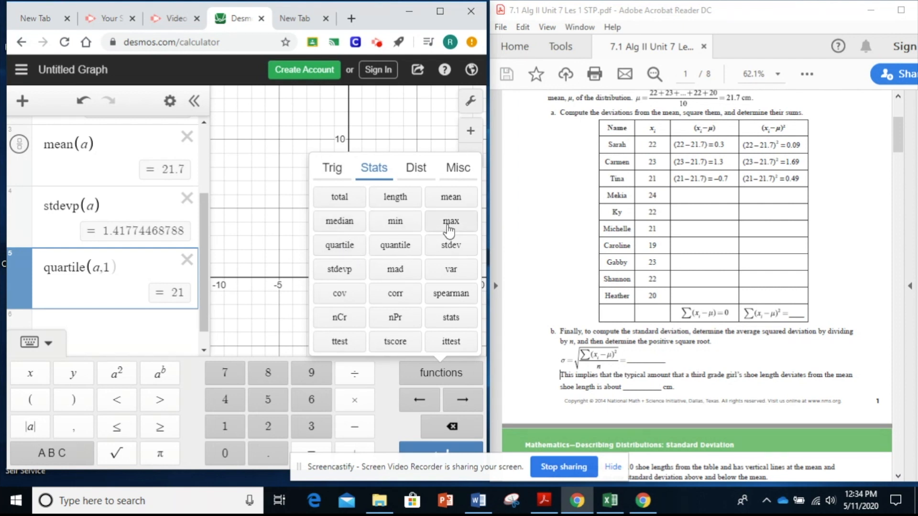
pyautogui.click(186, 262)
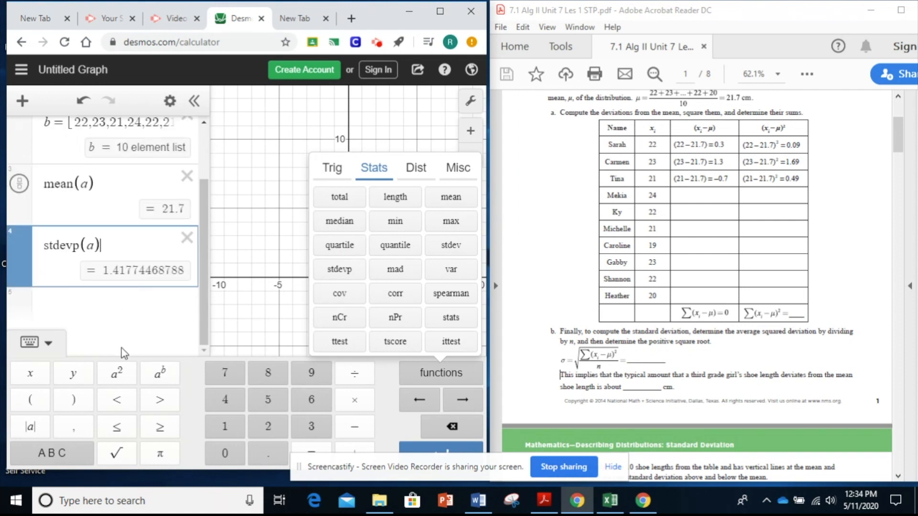
pyautogui.click(68, 313)
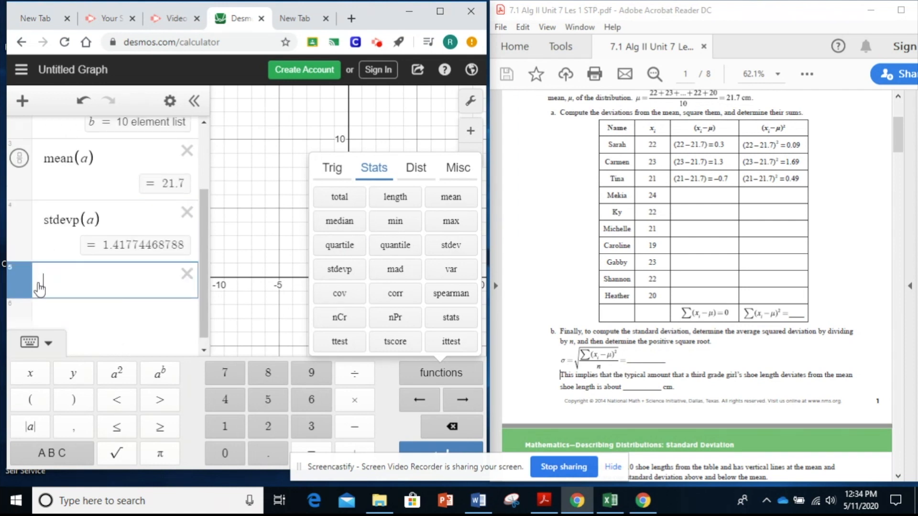
pyautogui.click(421, 170)
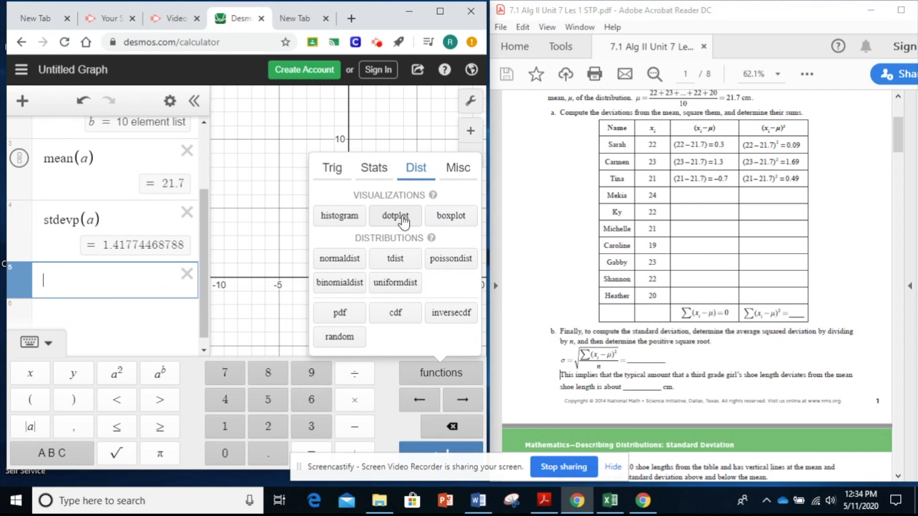
pyautogui.click(343, 217)
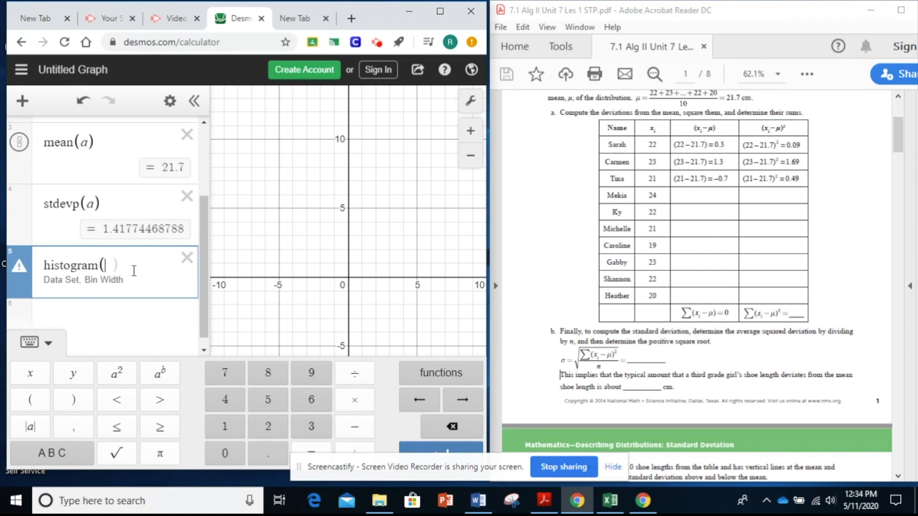
pyautogui.write('a')
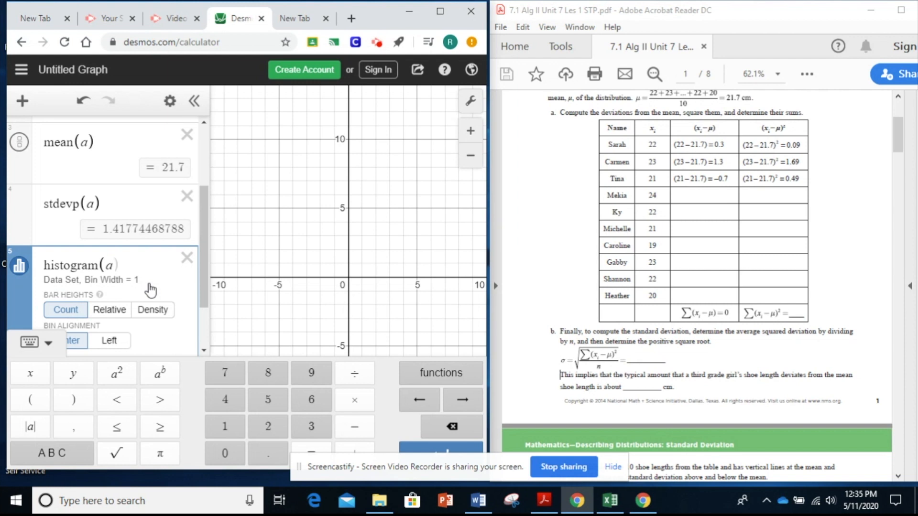
pyautogui.write(',')
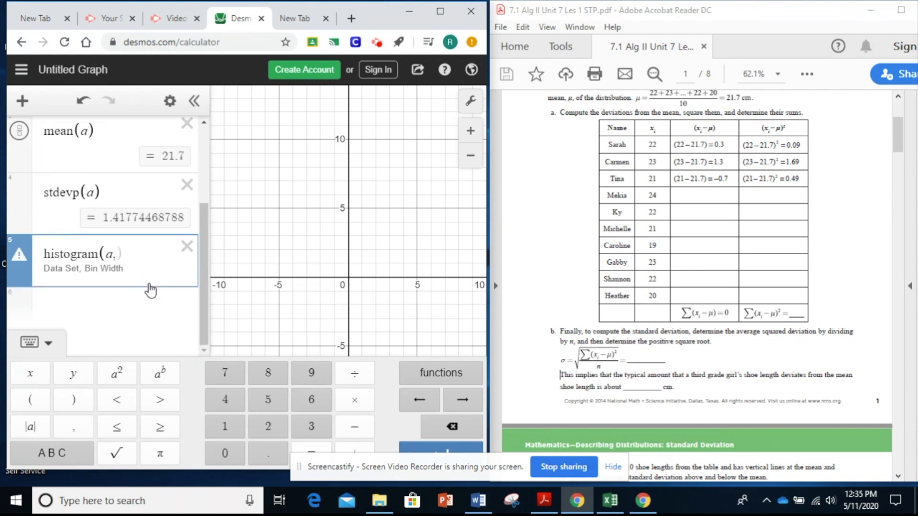
pyautogui.write('2')
pyautogui.click(123, 276)
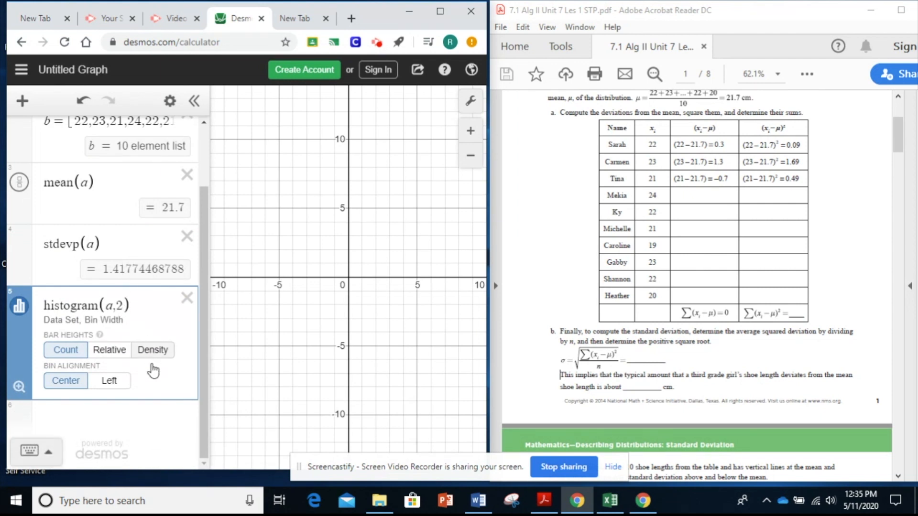
# Minimise the worksheet PDF and maximise the browser window with the graphing calculator.
pyautogui.click(639, 173)
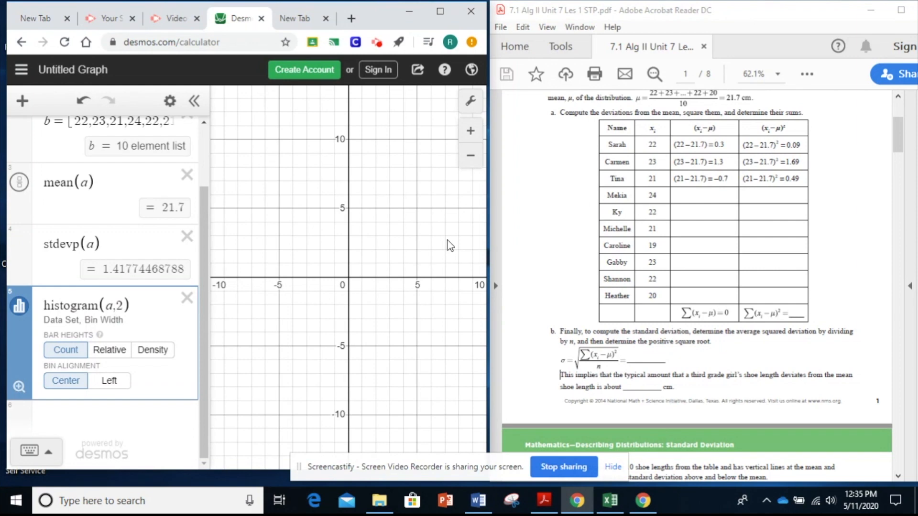
pyautogui.click(871, 7)
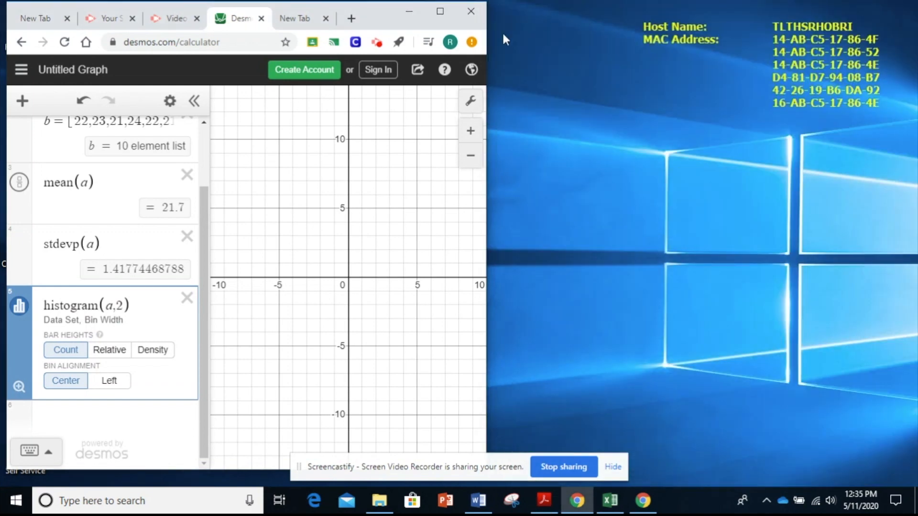
pyautogui.click(439, 11)
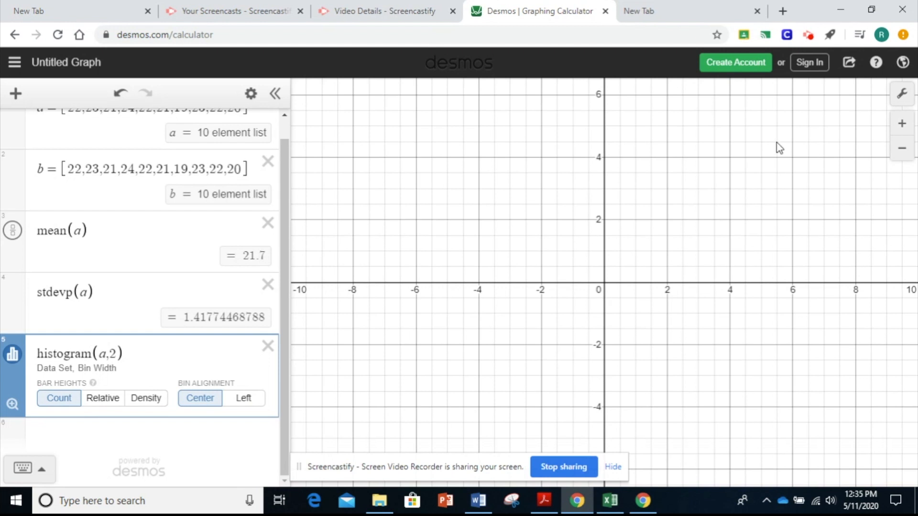
# Set the graph's x-axis range from 17 to 28 and close the graph settings.
pyautogui.click(901, 96)
pyautogui.moveTo(730, 296); pyautogui.dragTo(703, 293)
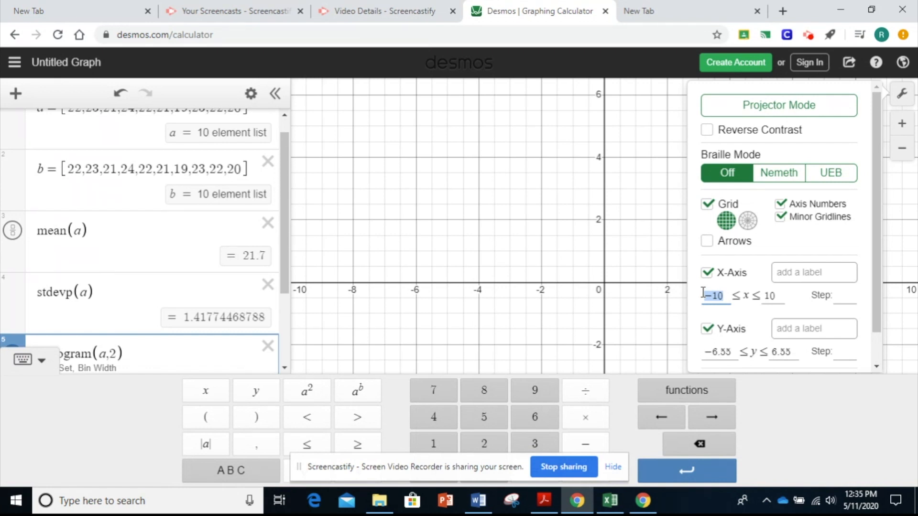
pyautogui.write('17')
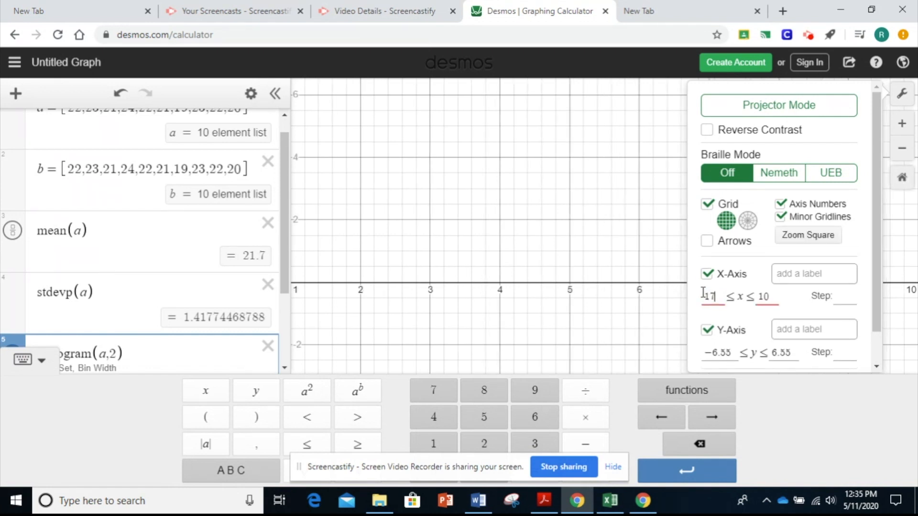
pyautogui.click(774, 295)
pyautogui.press('BackSpace')
pyautogui.write('28')
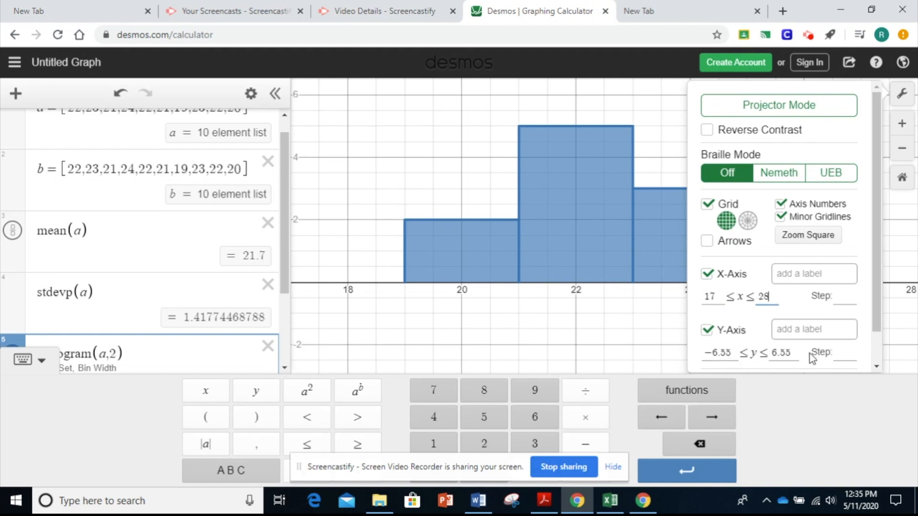
pyautogui.click(621, 332)
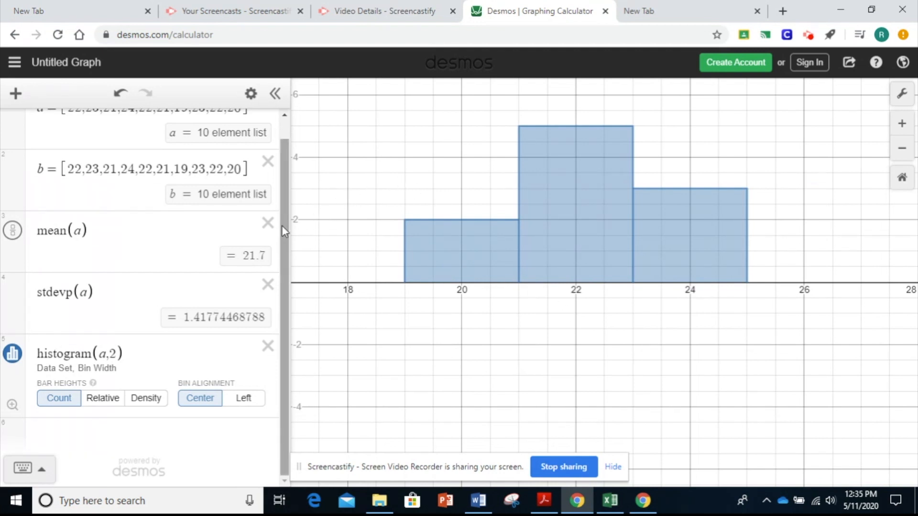
# Set the step of both the x-axis and the y-axis to 1 and close the graph settings.
pyautogui.click(475, 220)
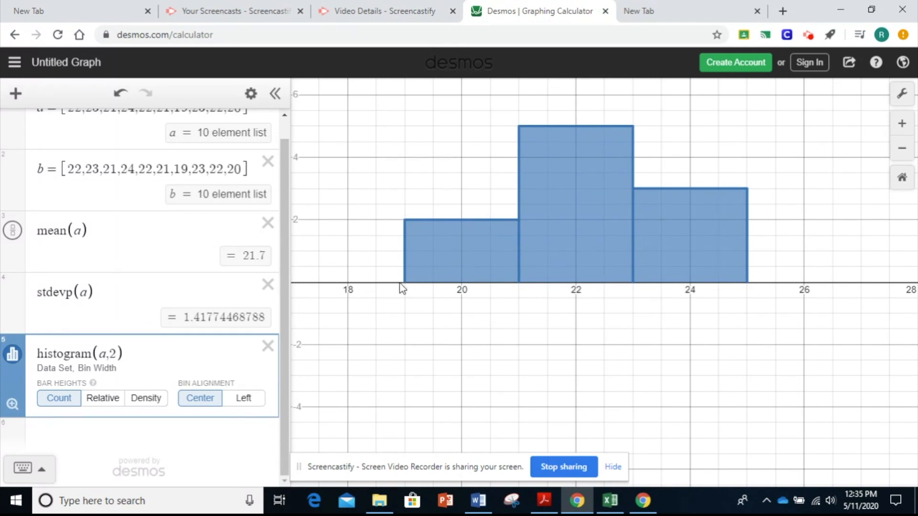
pyautogui.click(901, 94)
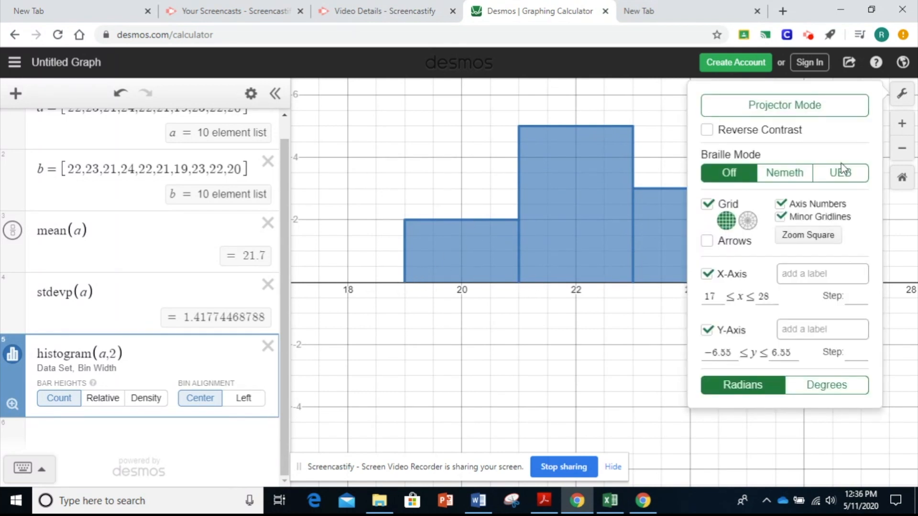
pyautogui.click(852, 302)
pyautogui.write('1')
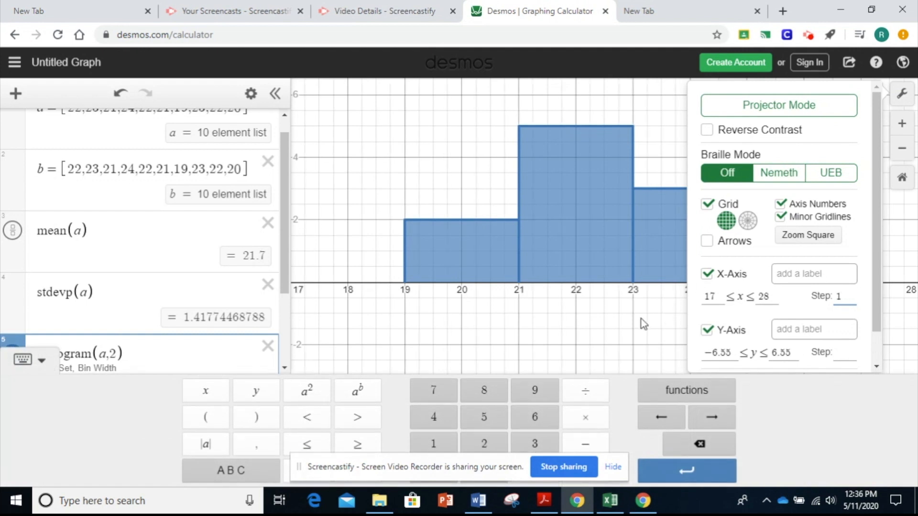
pyautogui.click(845, 355)
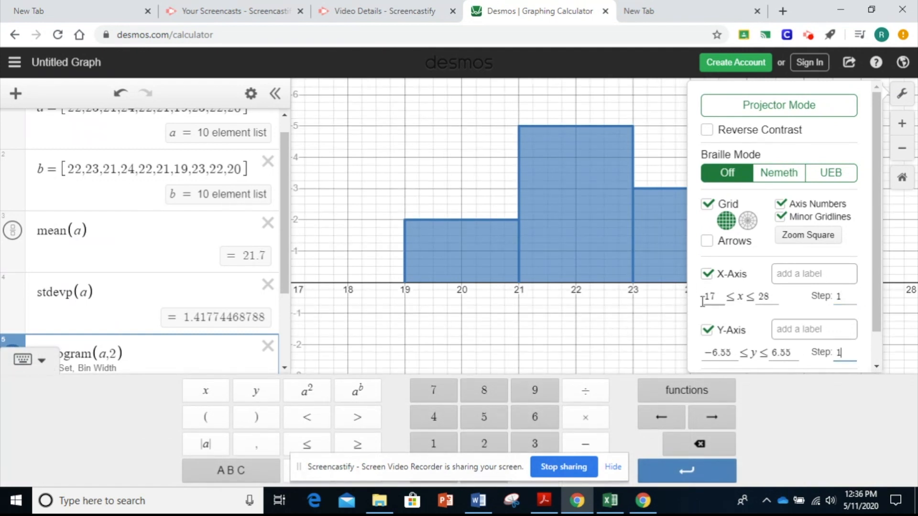
pyautogui.click(678, 315)
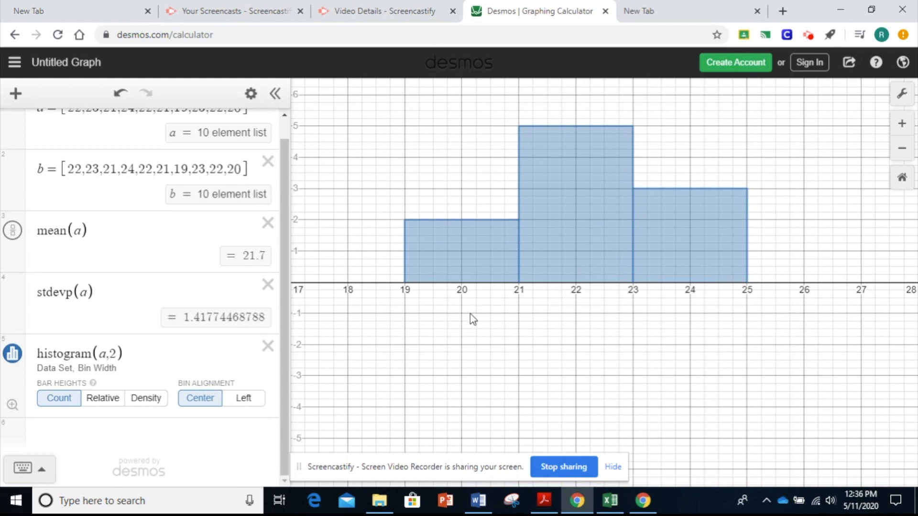
# Change the histogram's bin width to 1, then hide the histogram from the graph.
pyautogui.click(117, 356)
pyautogui.press('BackSpace')
pyautogui.press('BackSpace')
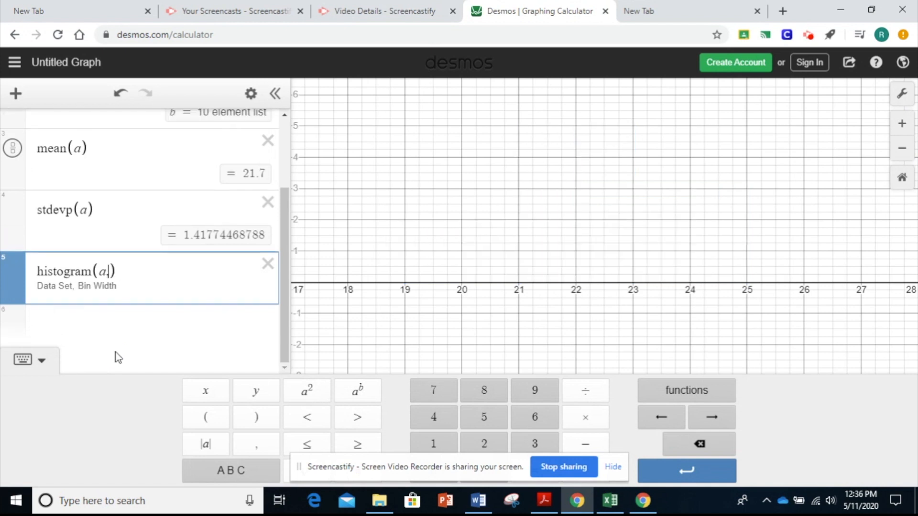
pyautogui.write('1')
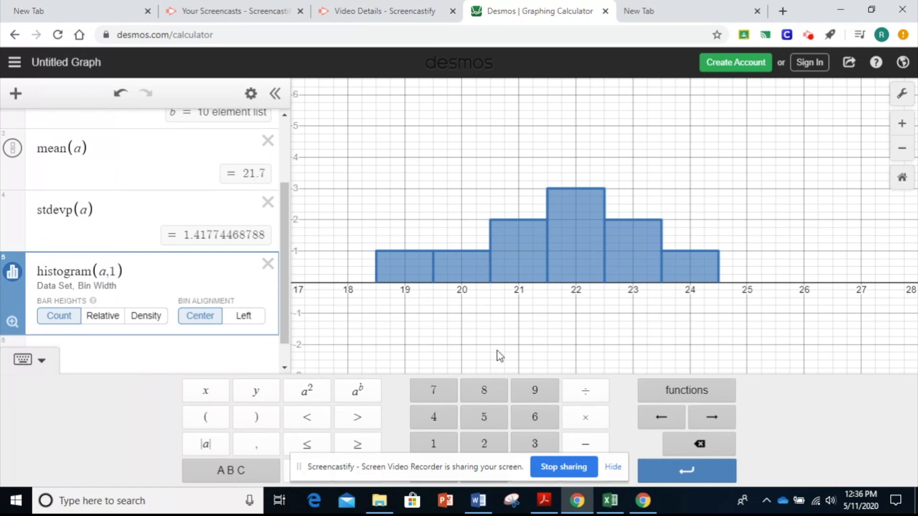
pyautogui.click(12, 273)
pyautogui.click(13, 354)
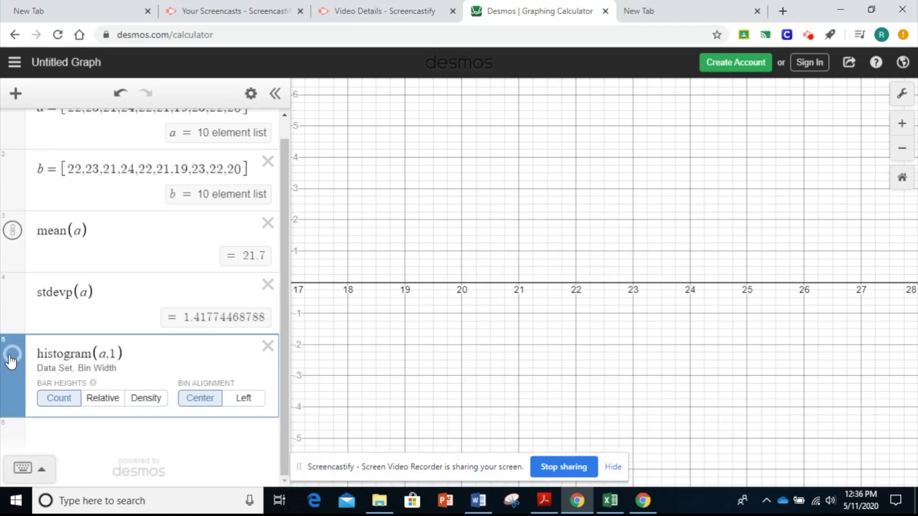
# Create a box plot of list a in a new sixth expression and collapse the on-screen keypad.
pyautogui.click(57, 438)
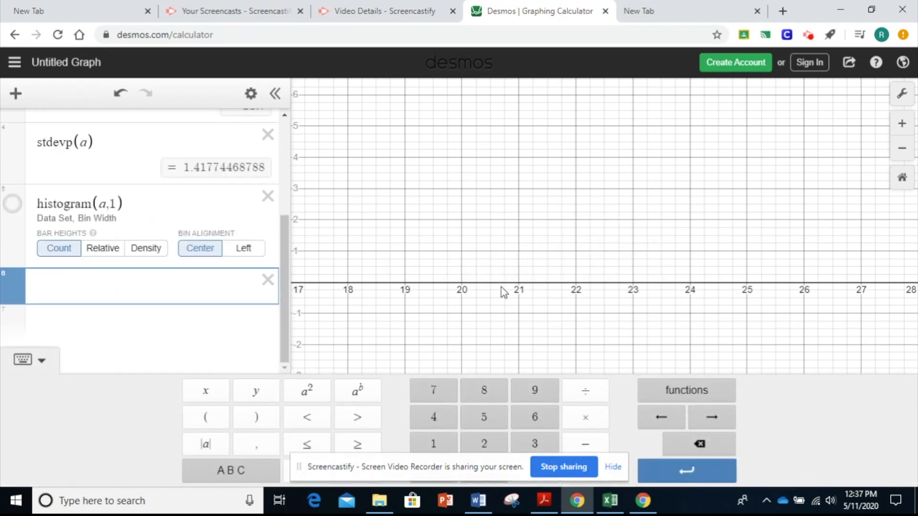
pyautogui.click(697, 396)
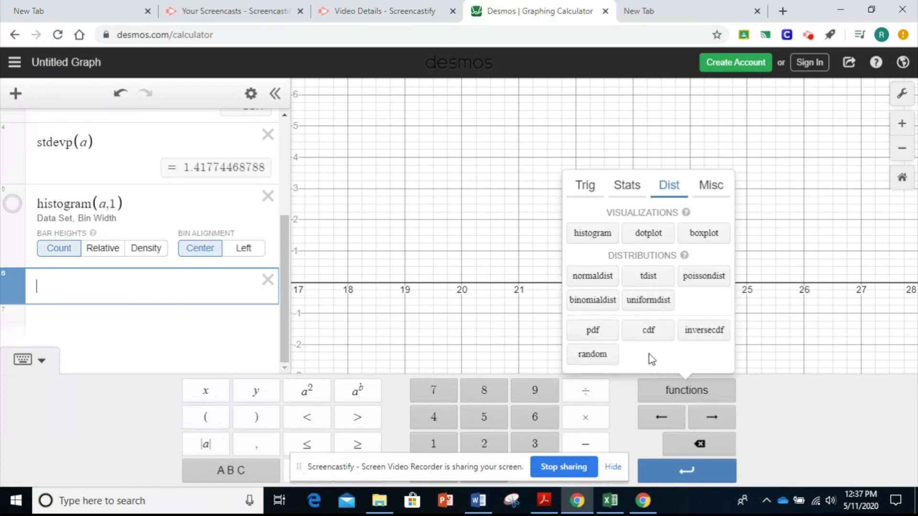
pyautogui.click(703, 234)
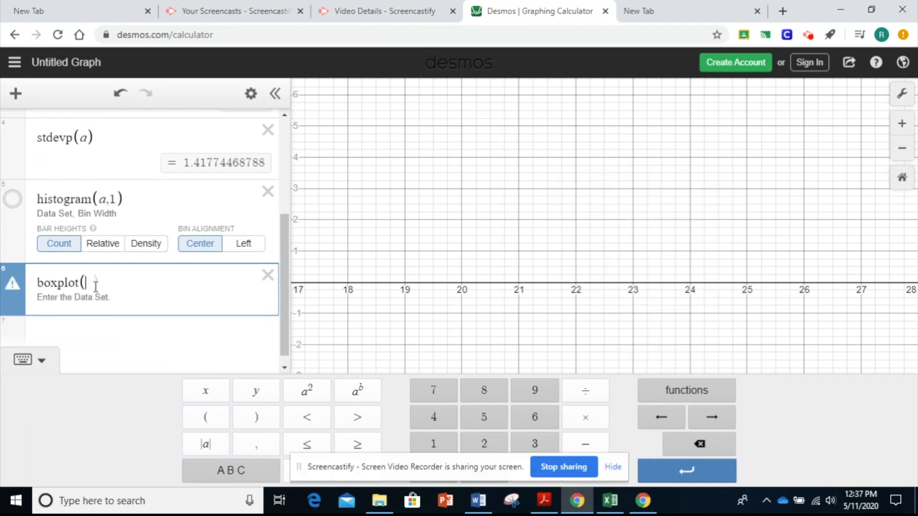
pyautogui.write('a')
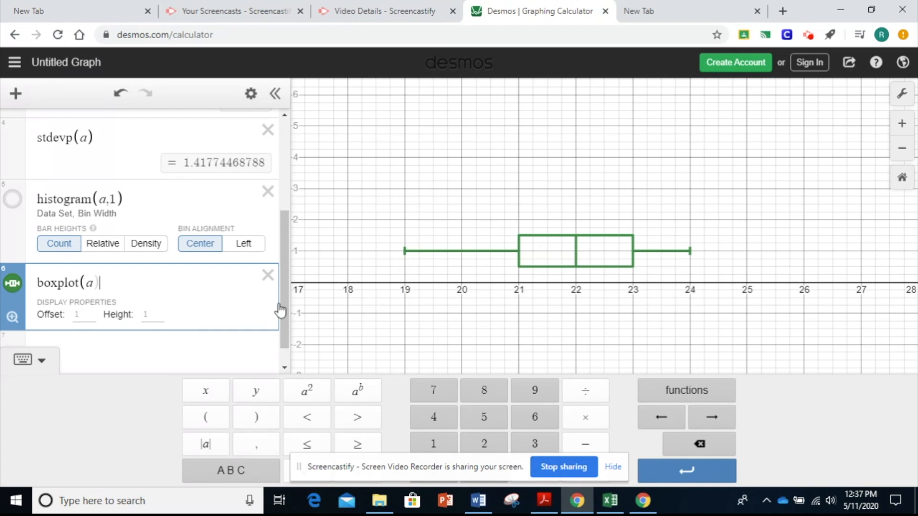
pyautogui.click(41, 365)
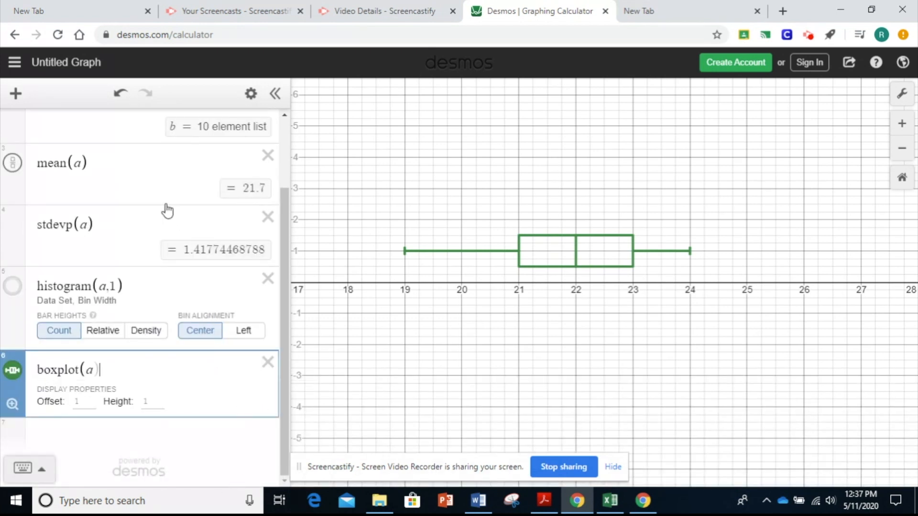
pyautogui.scroll(3, 169, 200)
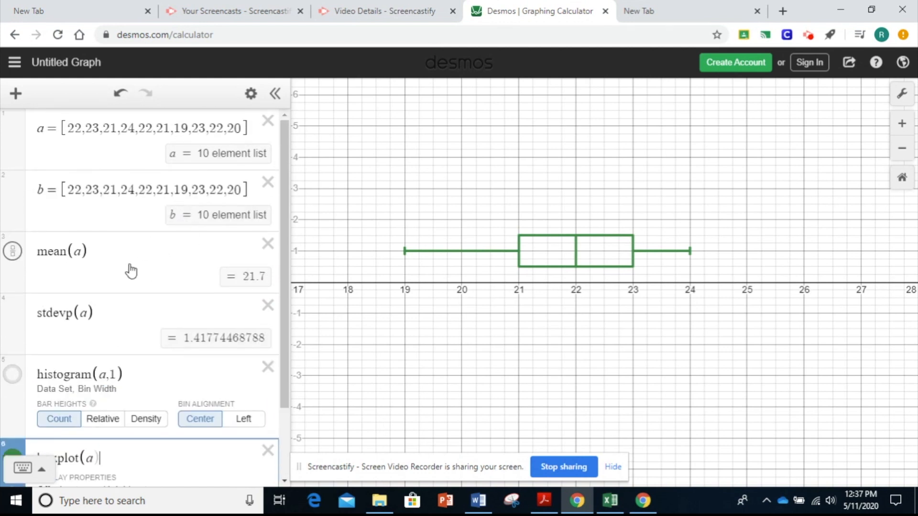